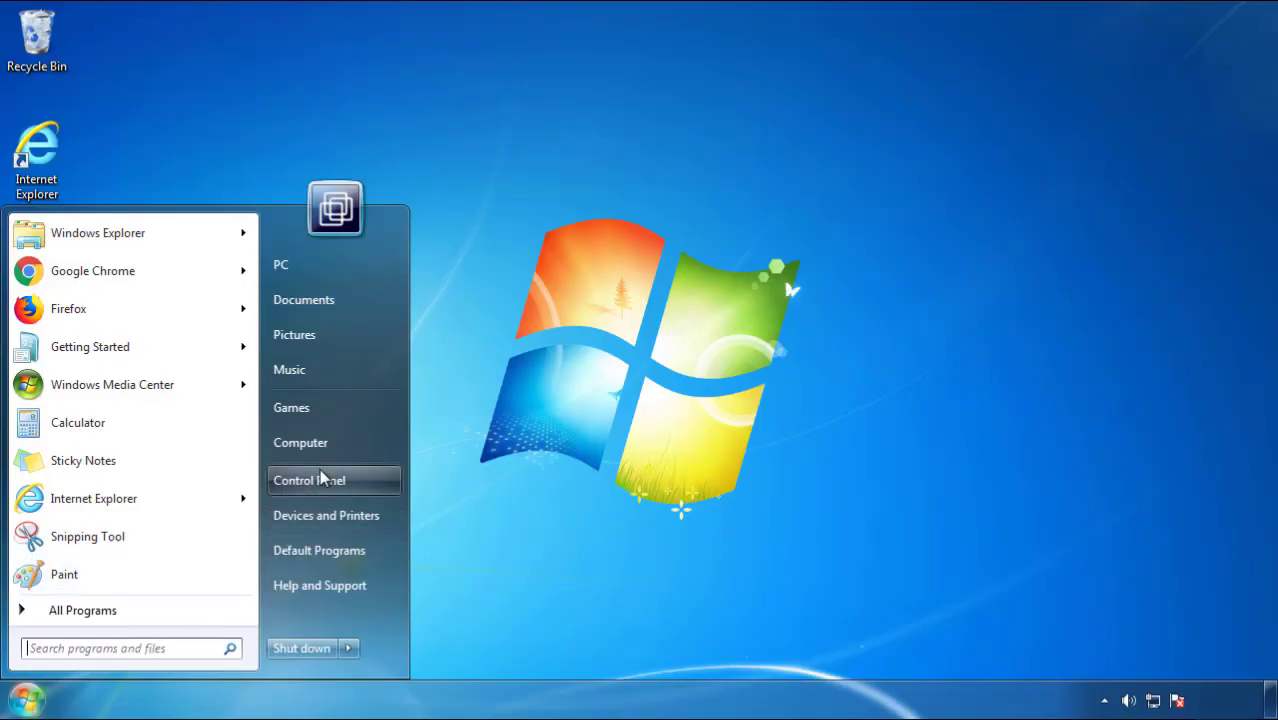
# - Open the list of installed programs for uninstalling and sort it by installation date, newest first
pyautogui.click(320, 475)
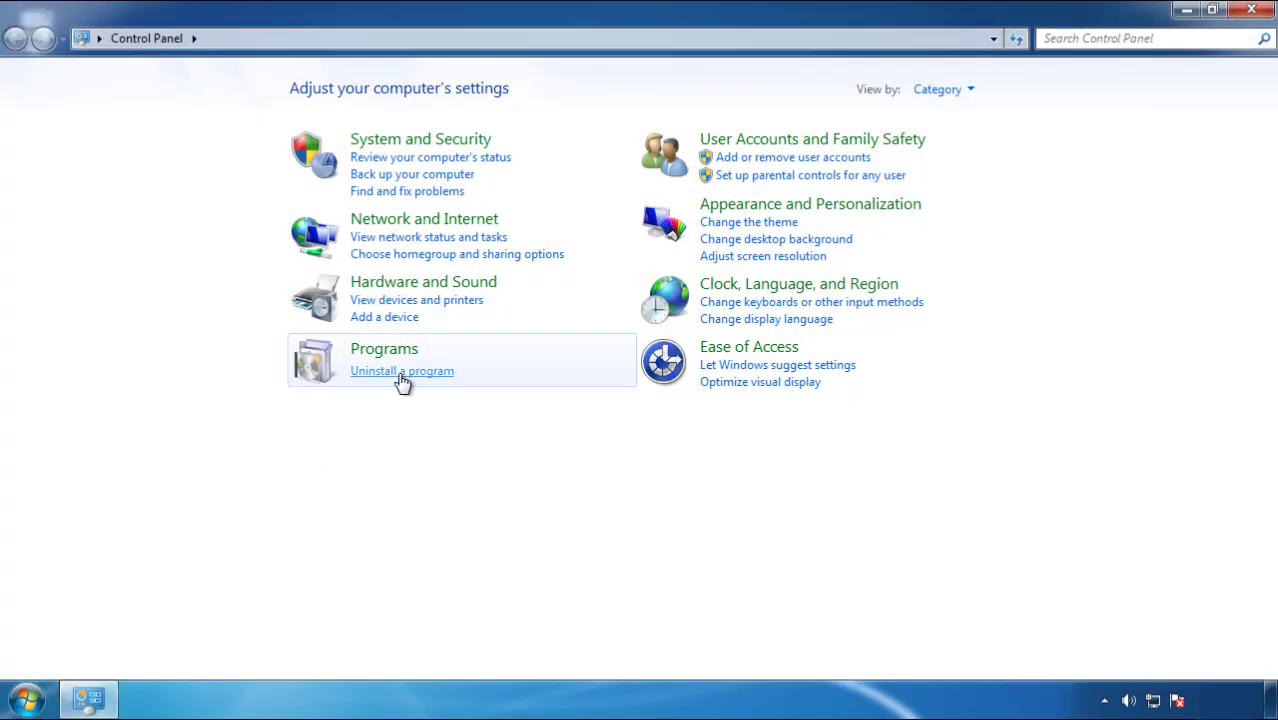
pyautogui.click(401, 381)
pyautogui.click(753, 190)
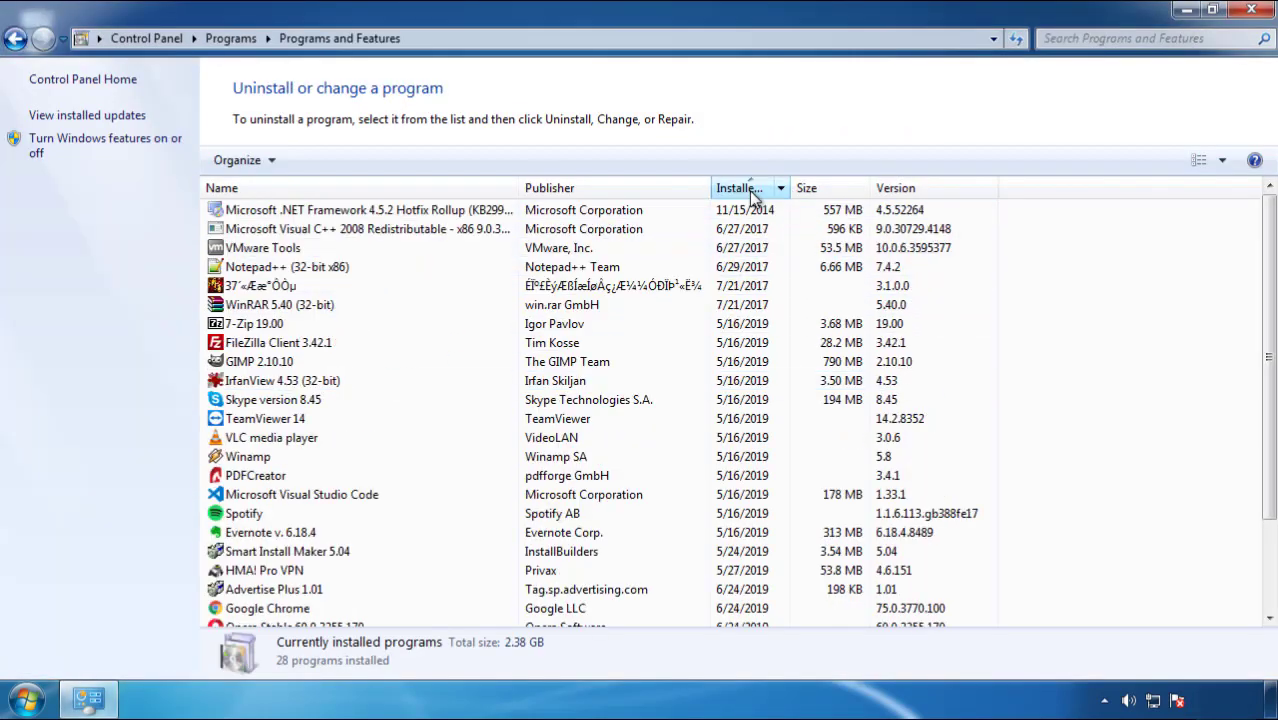
pyautogui.click(750, 190)
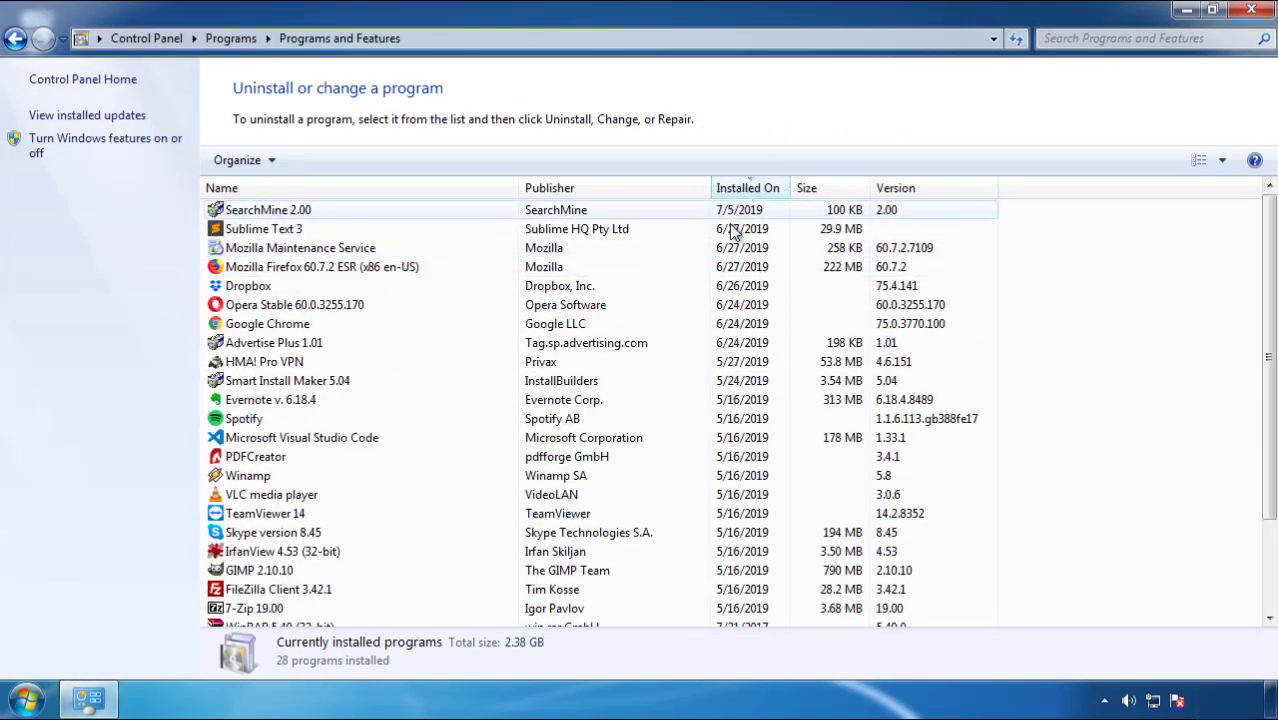
# - Uninstall SearchMine 2.00 and close the installed programs window
pyautogui.click(270, 212)
pyautogui.click(318, 160)
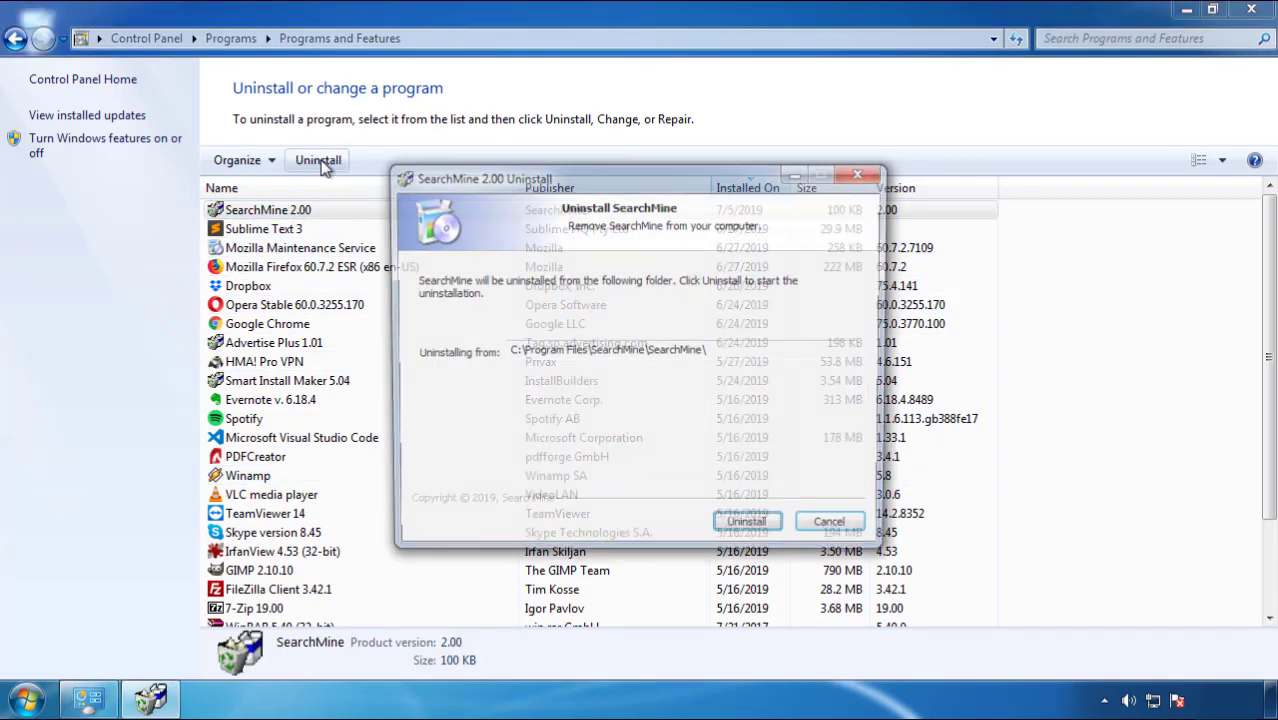
pyautogui.click(745, 529)
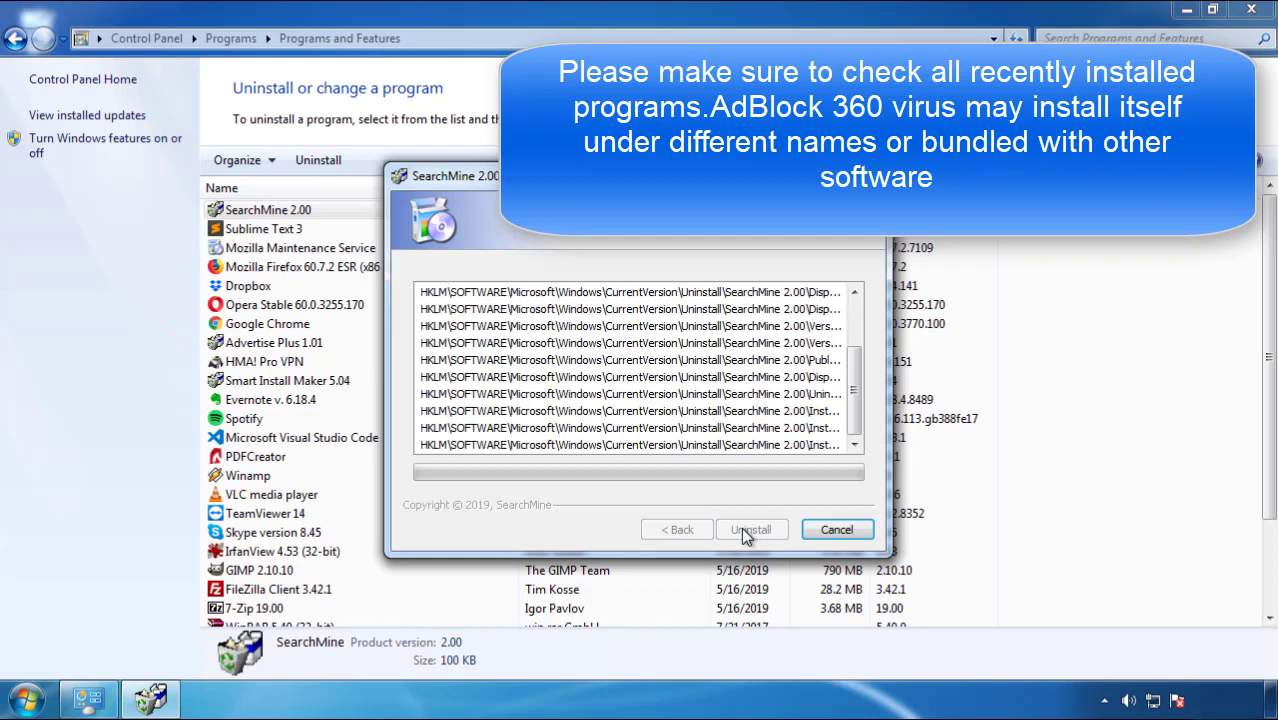
pyautogui.click(741, 527)
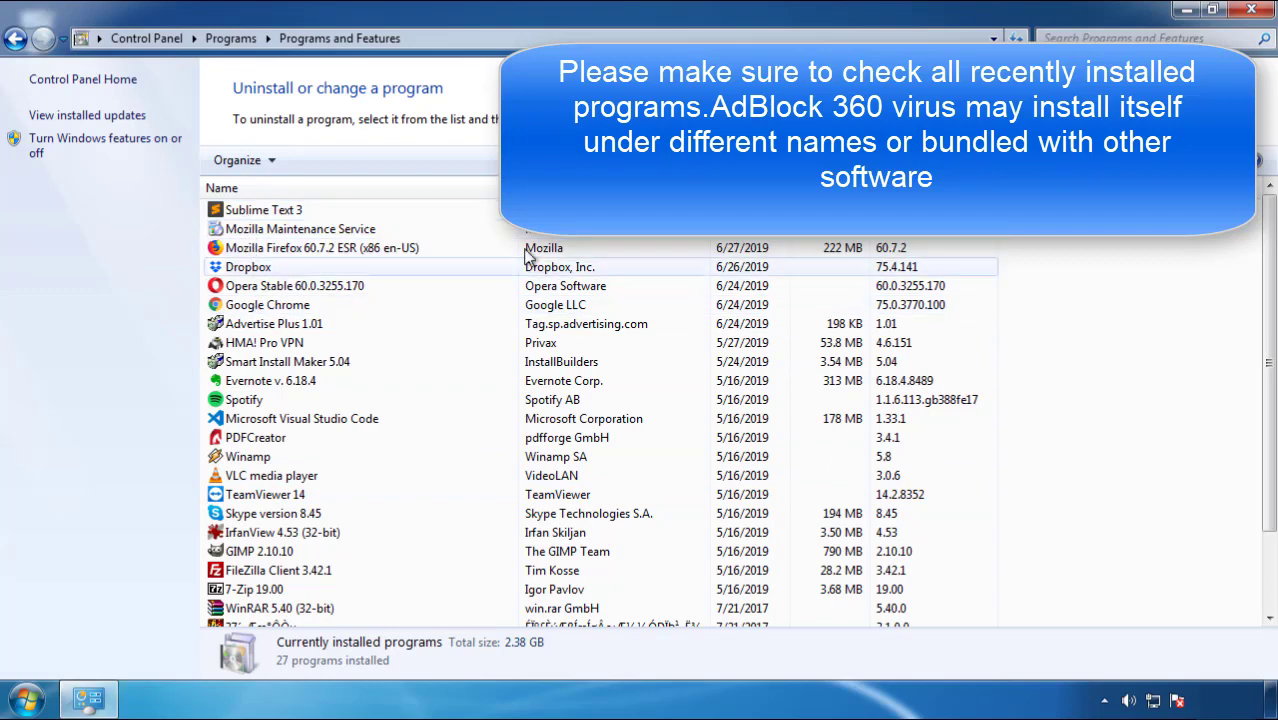
pyautogui.click(1252, 12)
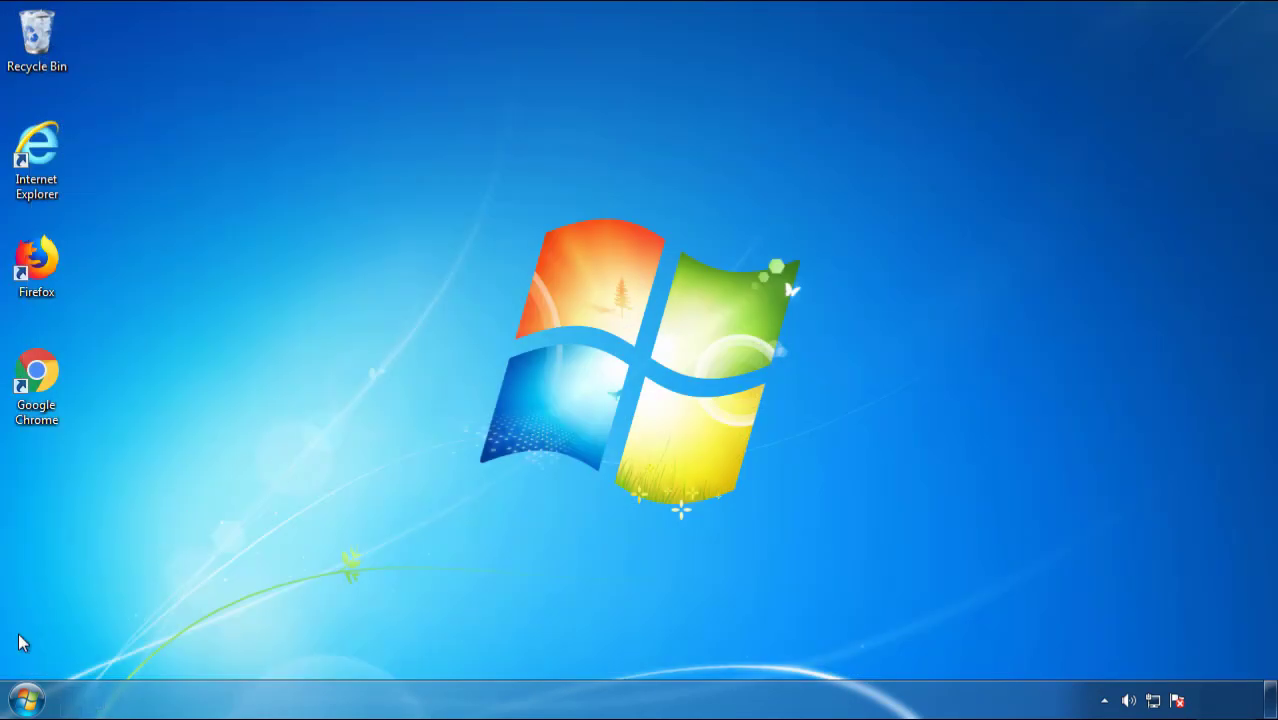
# - Restart the computer and boot Windows 7 into Safe Mode from the advanced boot options
pyautogui.click(26, 698)
pyautogui.click(348, 648)
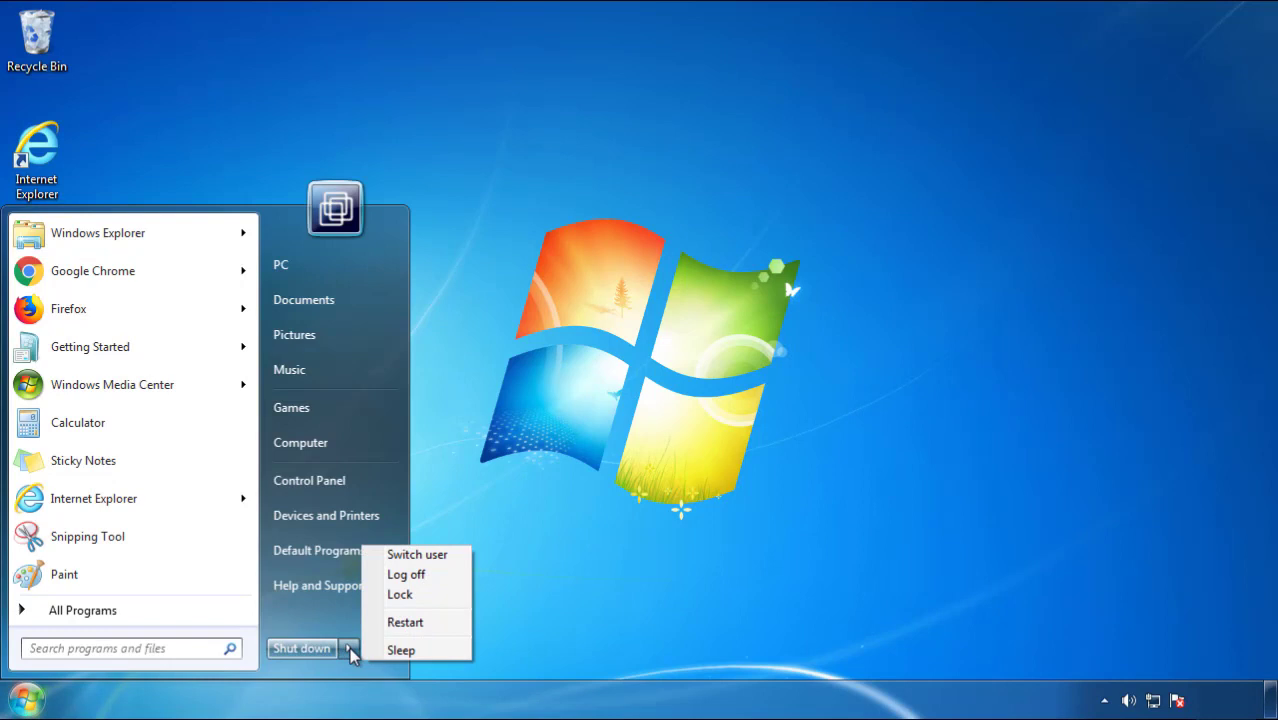
pyautogui.click(660, 600)
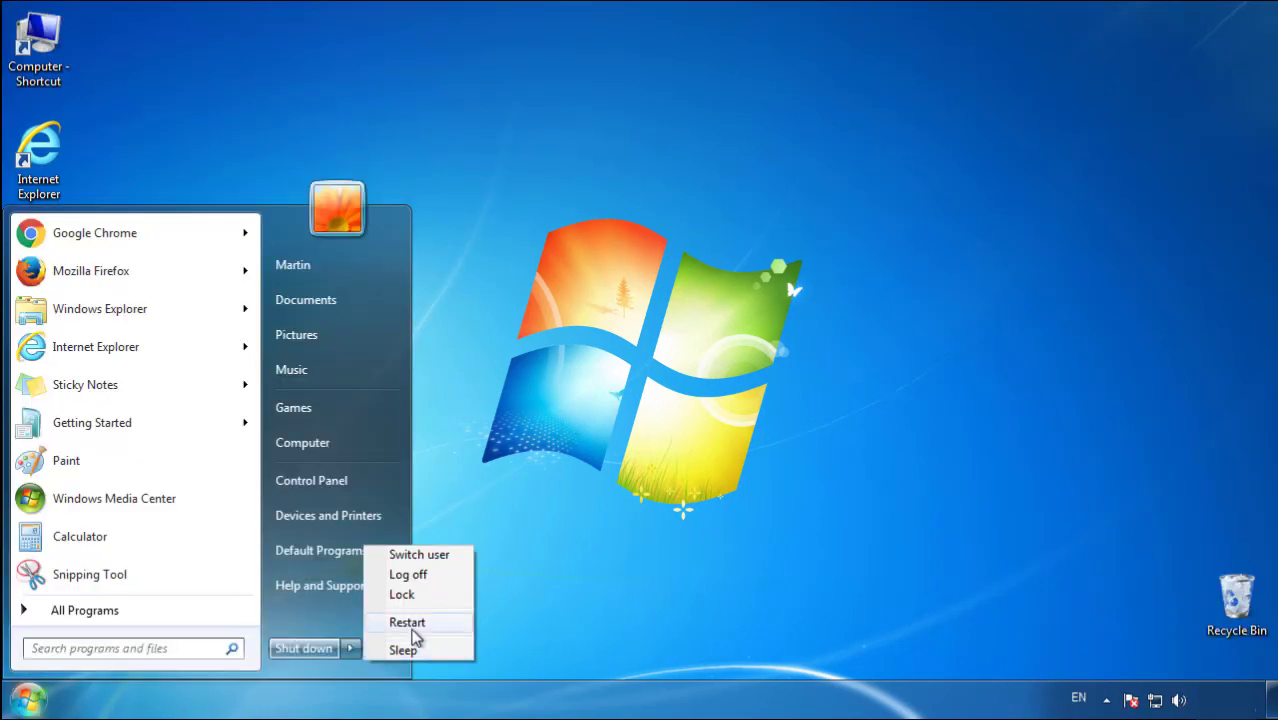
pyautogui.click(412, 628)
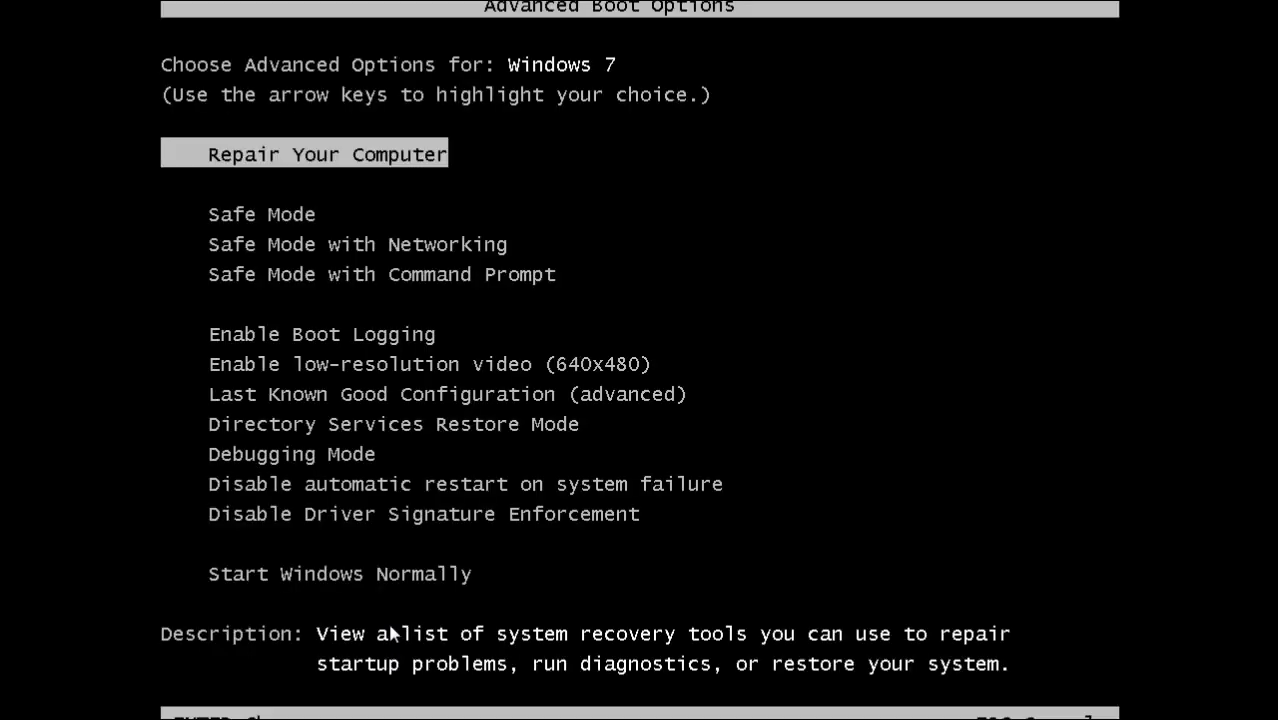
pyautogui.press('Down')
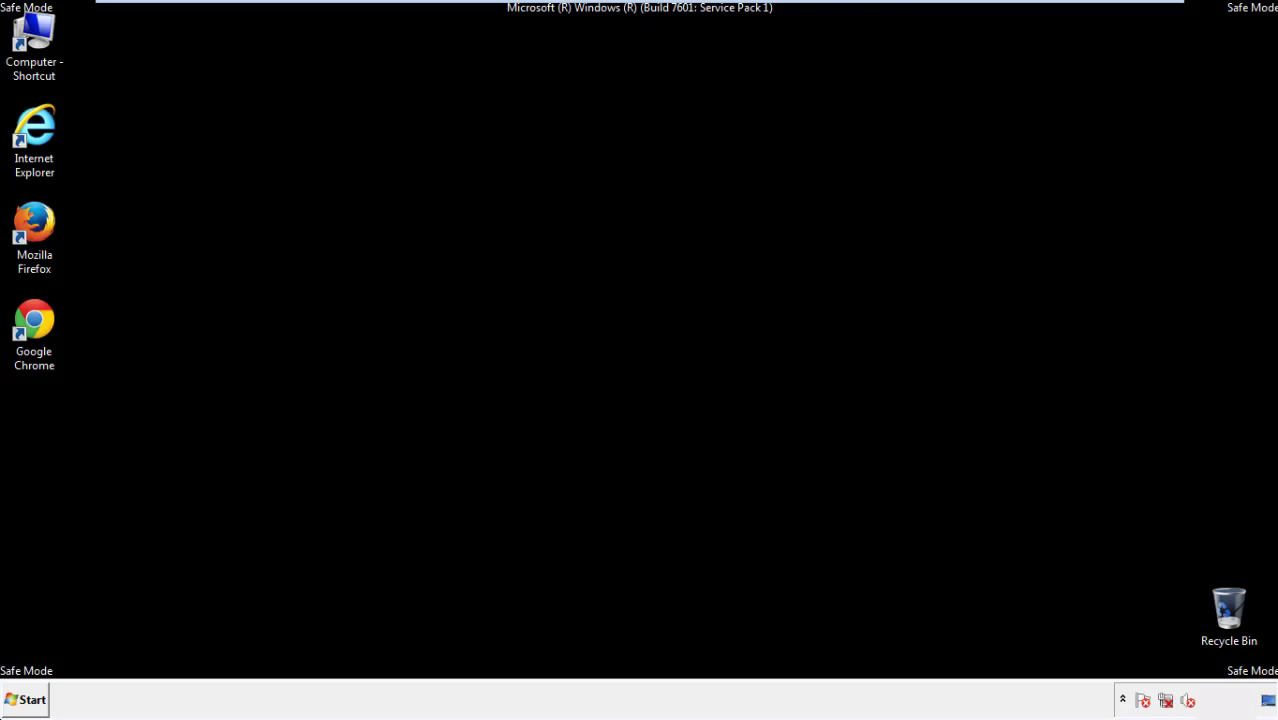
# - Launch Mozilla Firefox and decline to make it the default browser
pyautogui.doubleClick(40, 230)
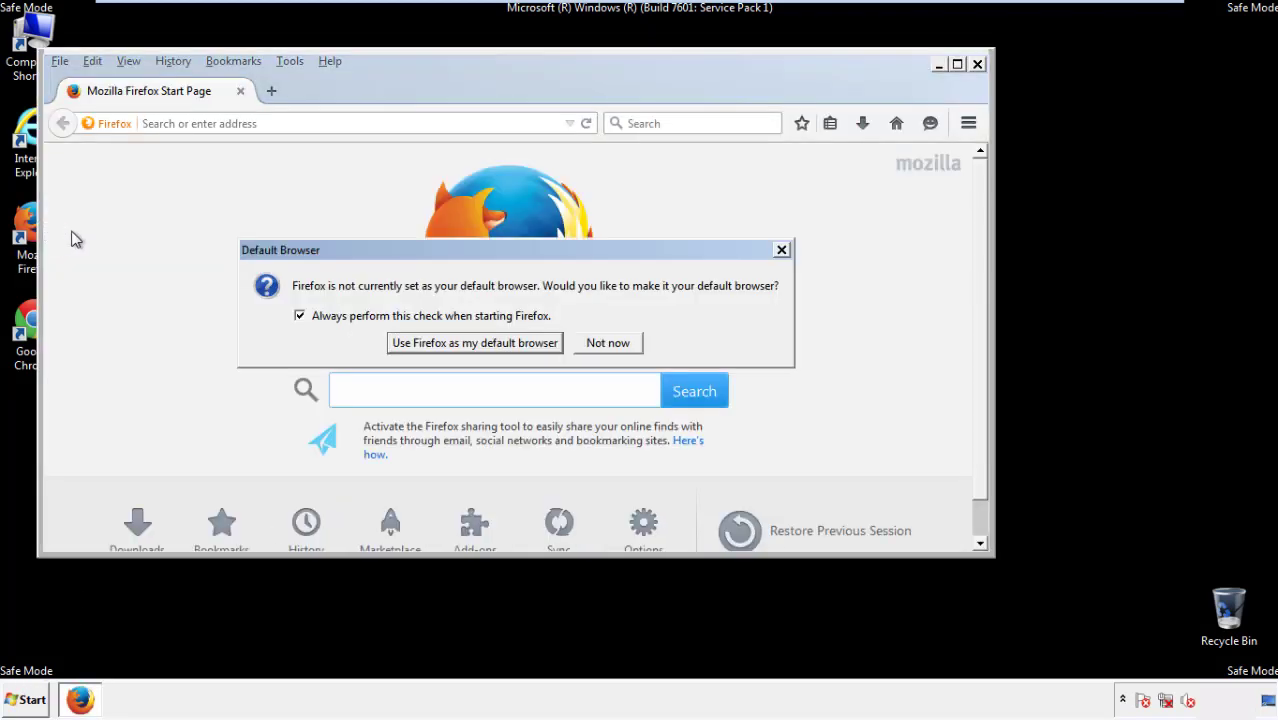
pyautogui.click(618, 343)
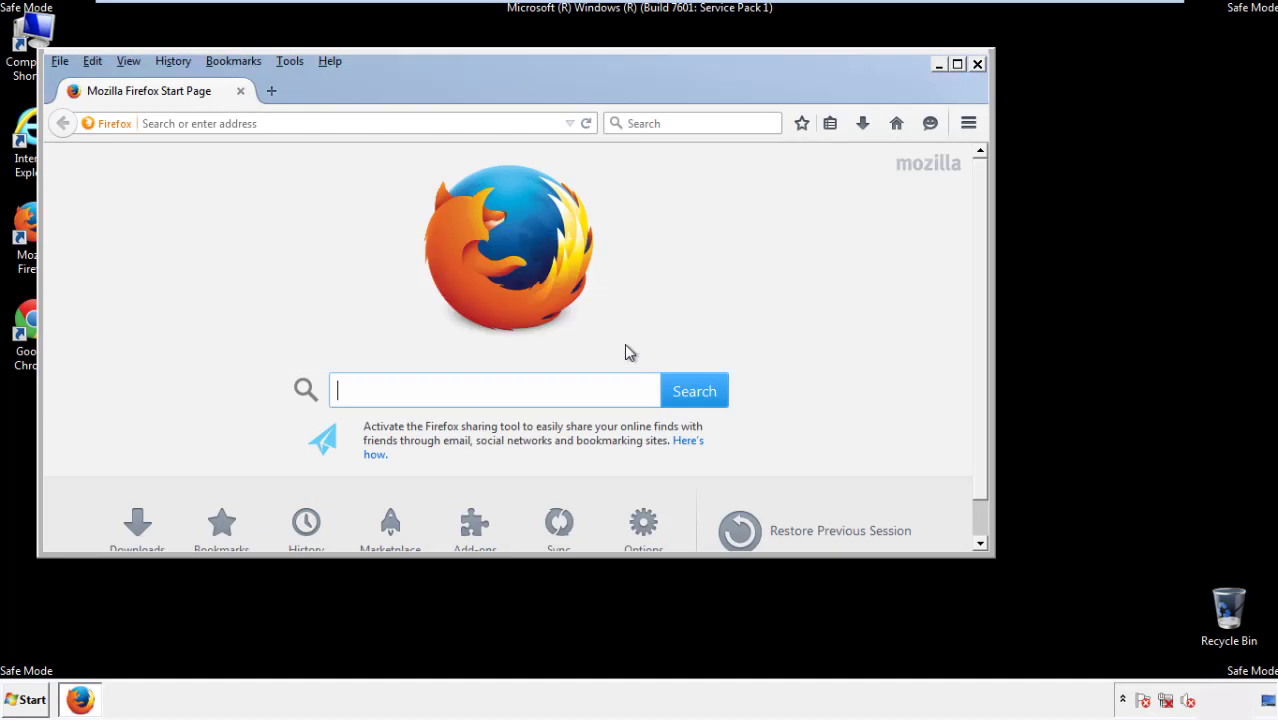
# - Hide Firefox's menu bar and show it again
pyautogui.rightClick(389, 88)
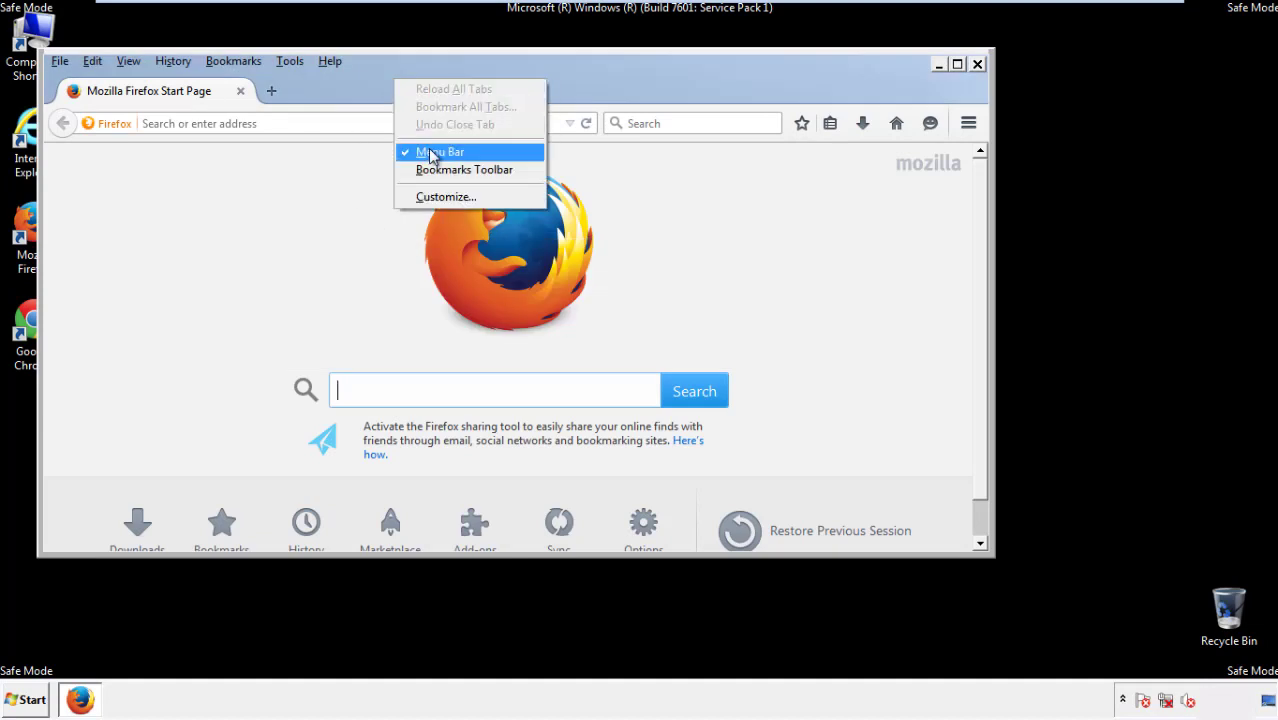
pyautogui.click(427, 149)
pyautogui.rightClick(402, 82)
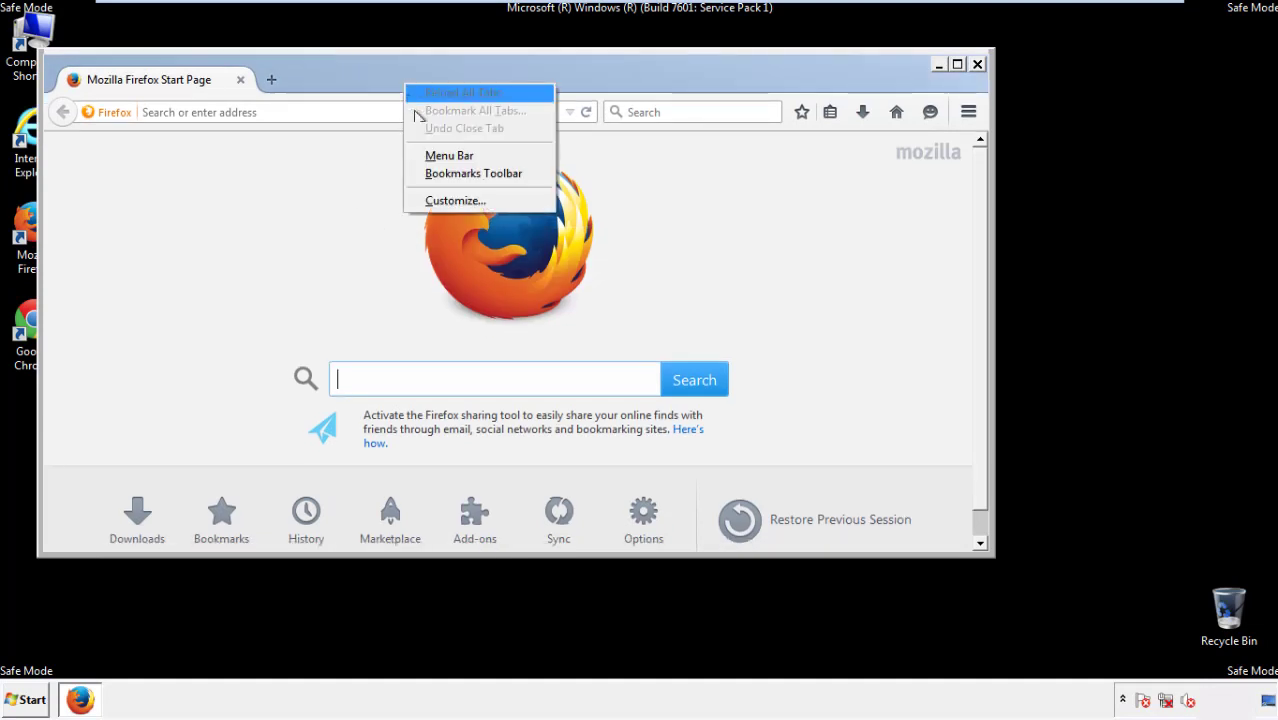
pyautogui.click(430, 156)
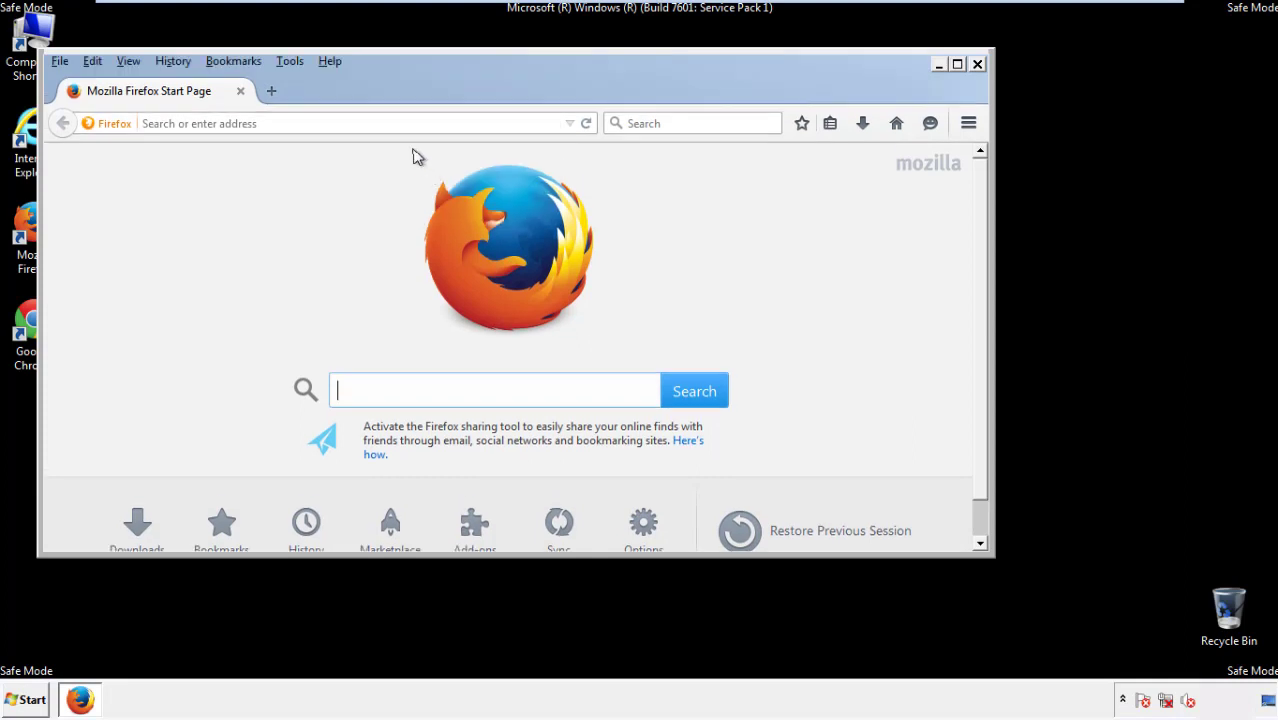
# - Clear Firefox's recent history for the time range Everything, including cookies, cache, active logins, offline website data and site preferences
pyautogui.click(180, 63)
pyautogui.click(194, 100)
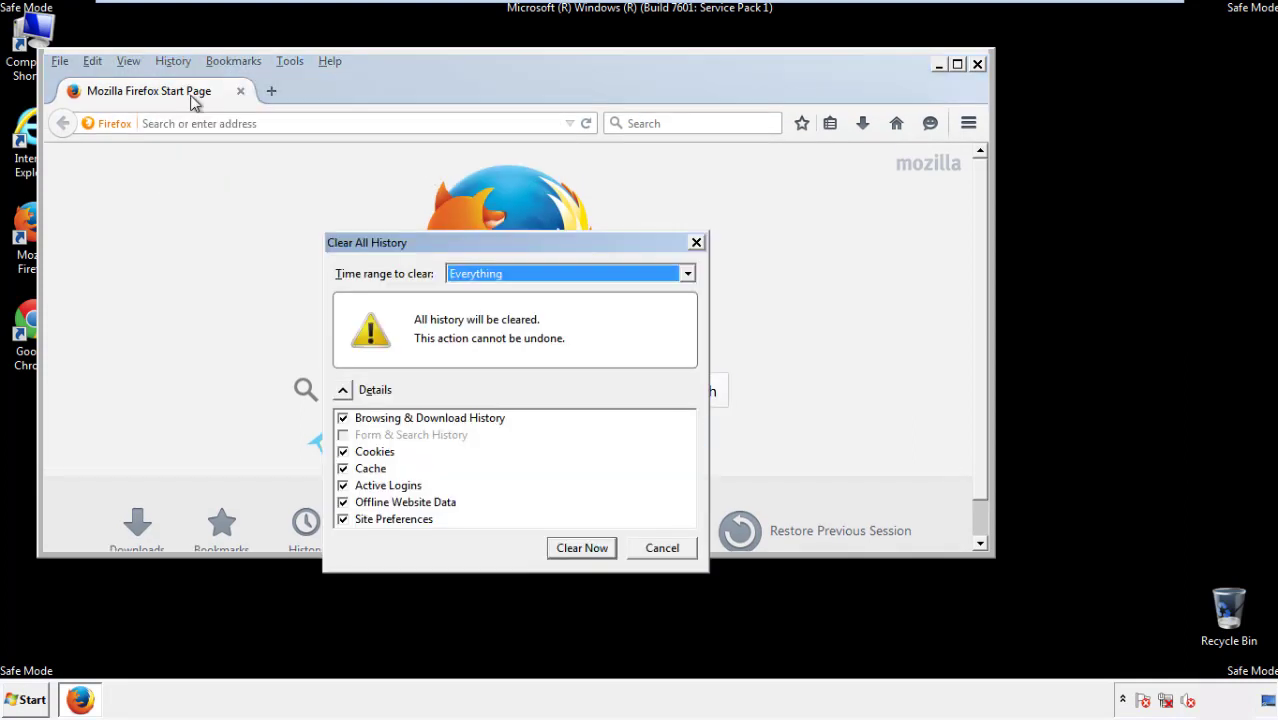
pyautogui.click(475, 277)
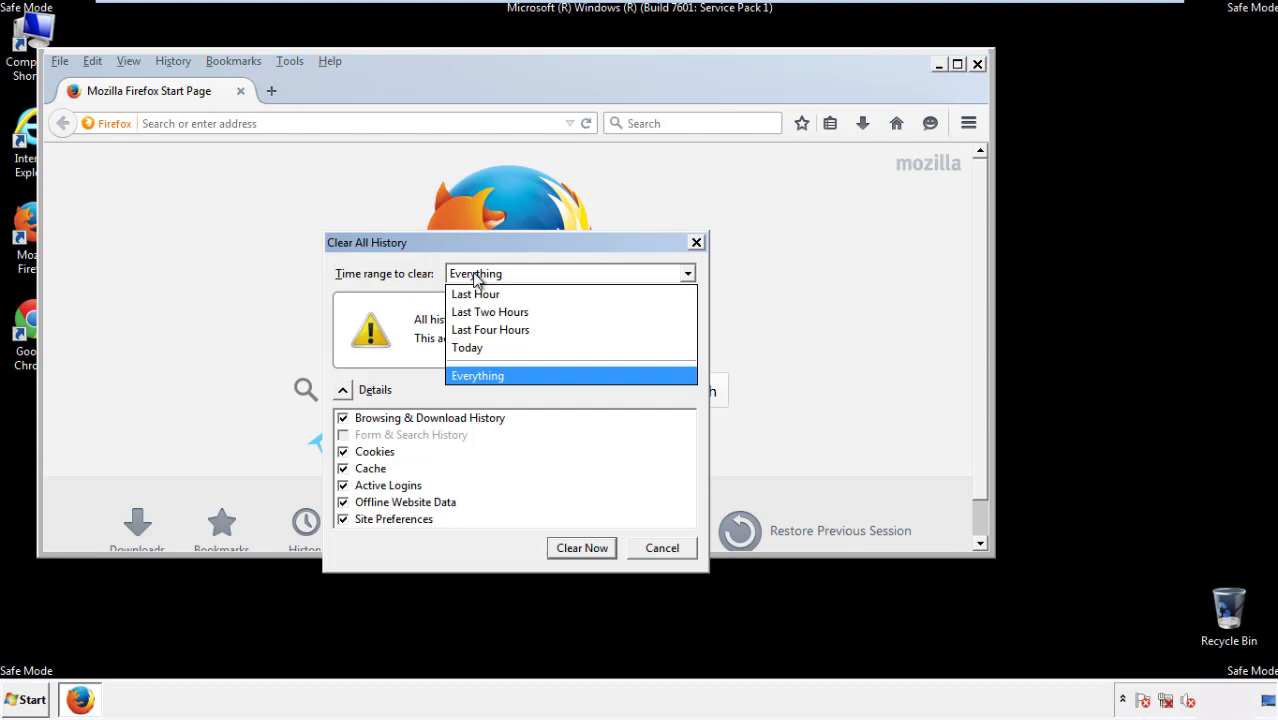
pyautogui.click(477, 374)
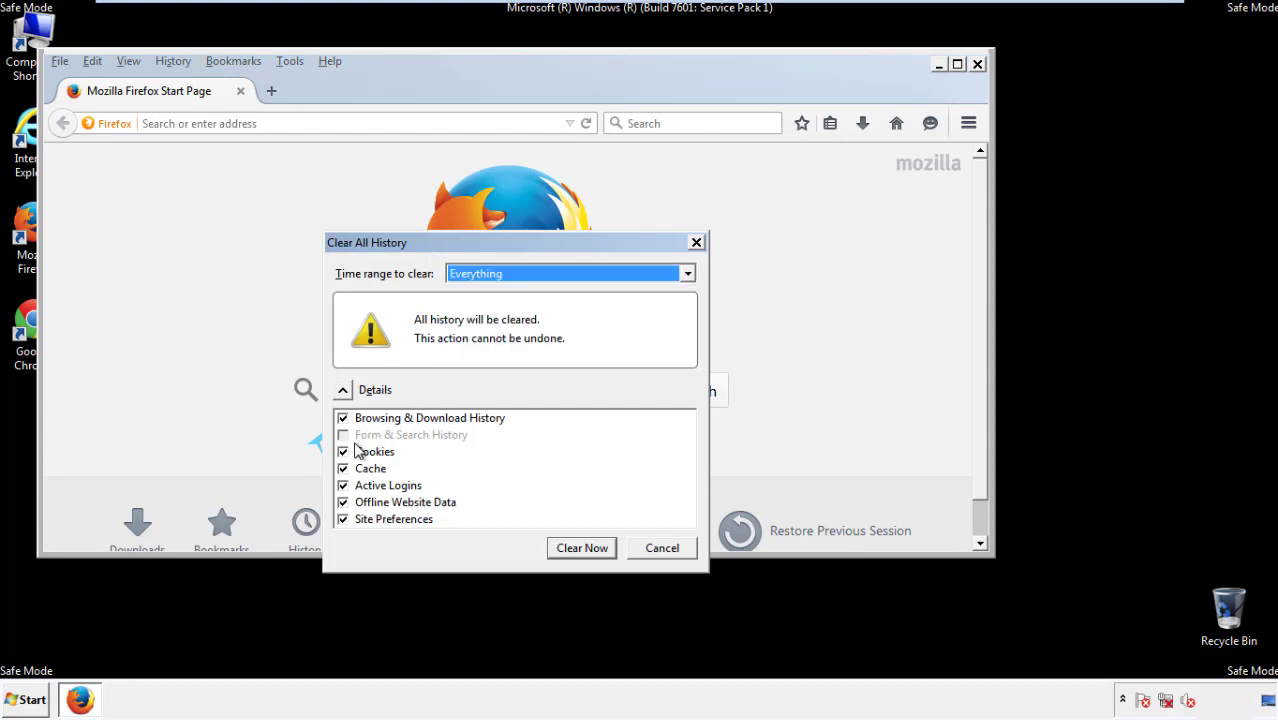
pyautogui.click(342, 502)
pyautogui.click(342, 502)
pyautogui.click(343, 519)
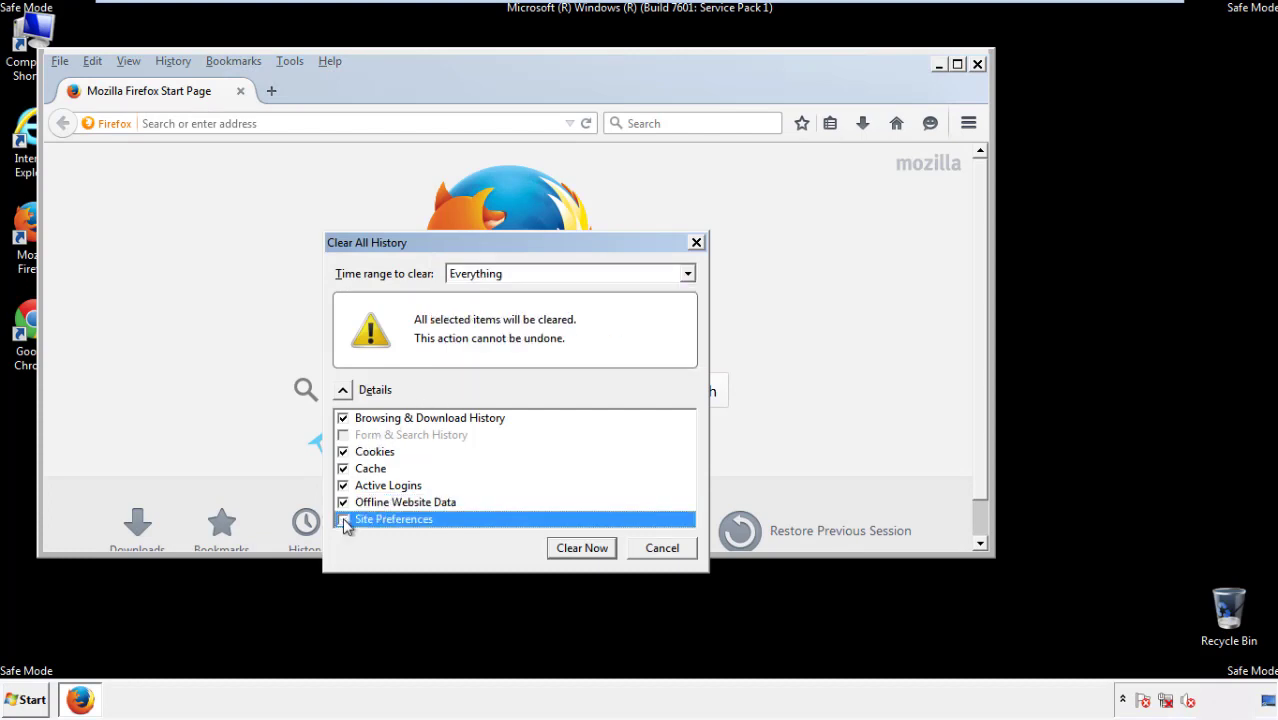
pyautogui.click(343, 519)
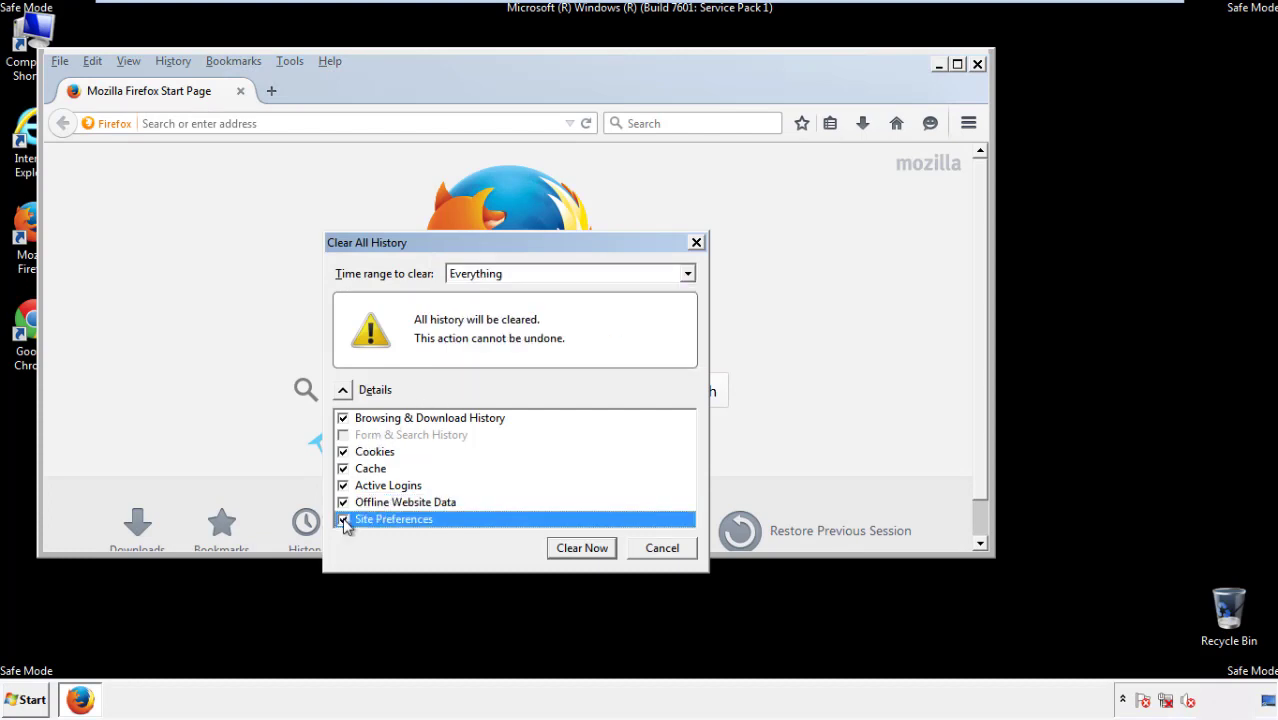
pyautogui.click(580, 549)
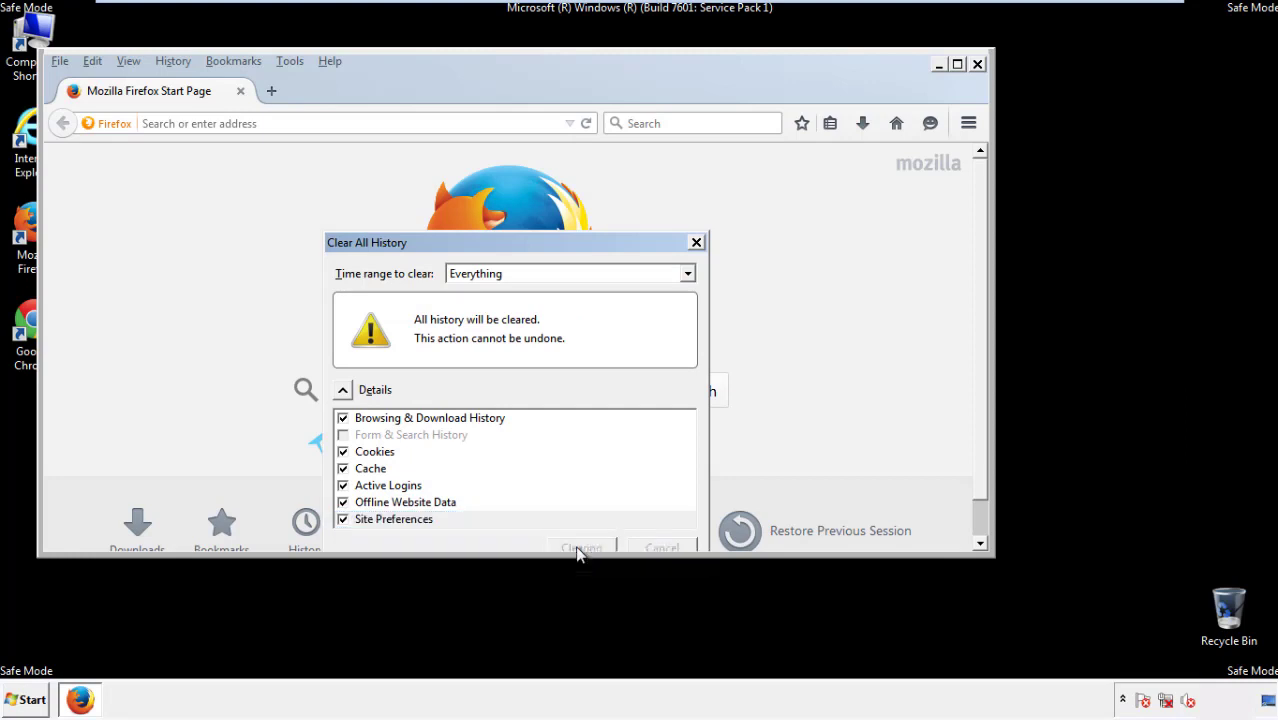
# - Refresh Firefox to its default settings from the Troubleshooting Information page, and close the browser after declining to make it the default
pyautogui.click(331, 60)
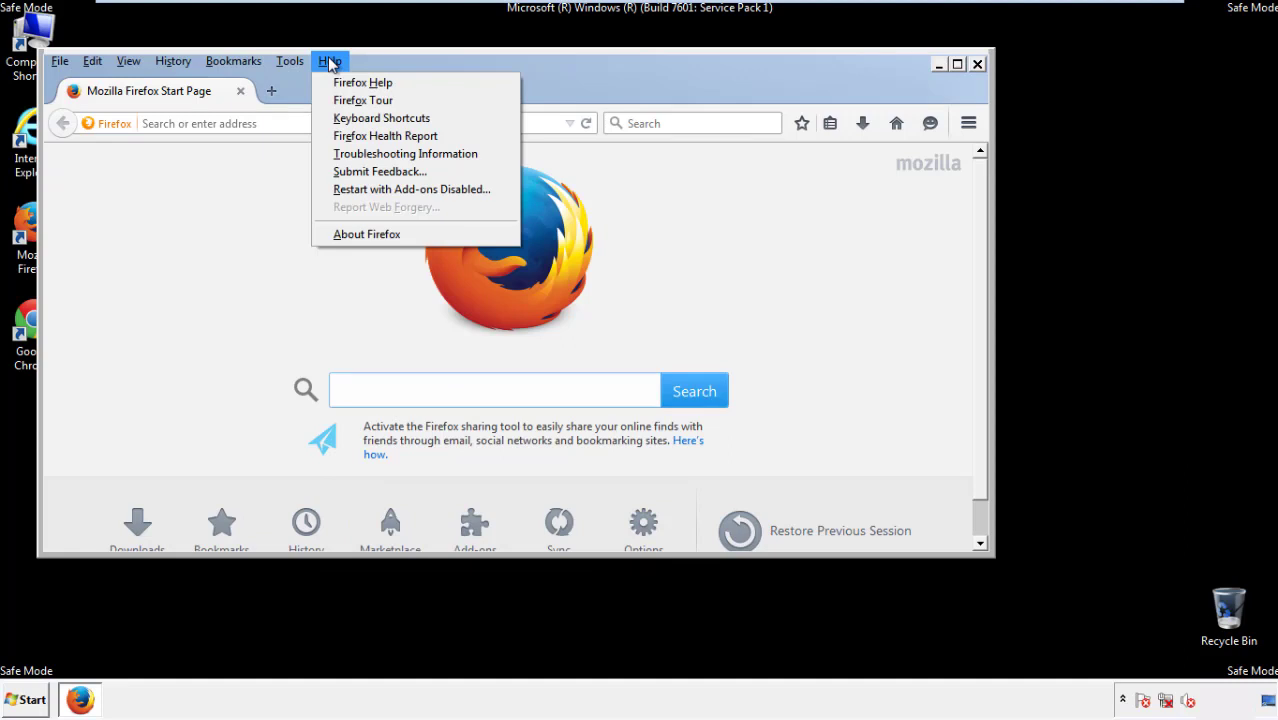
pyautogui.click(370, 153)
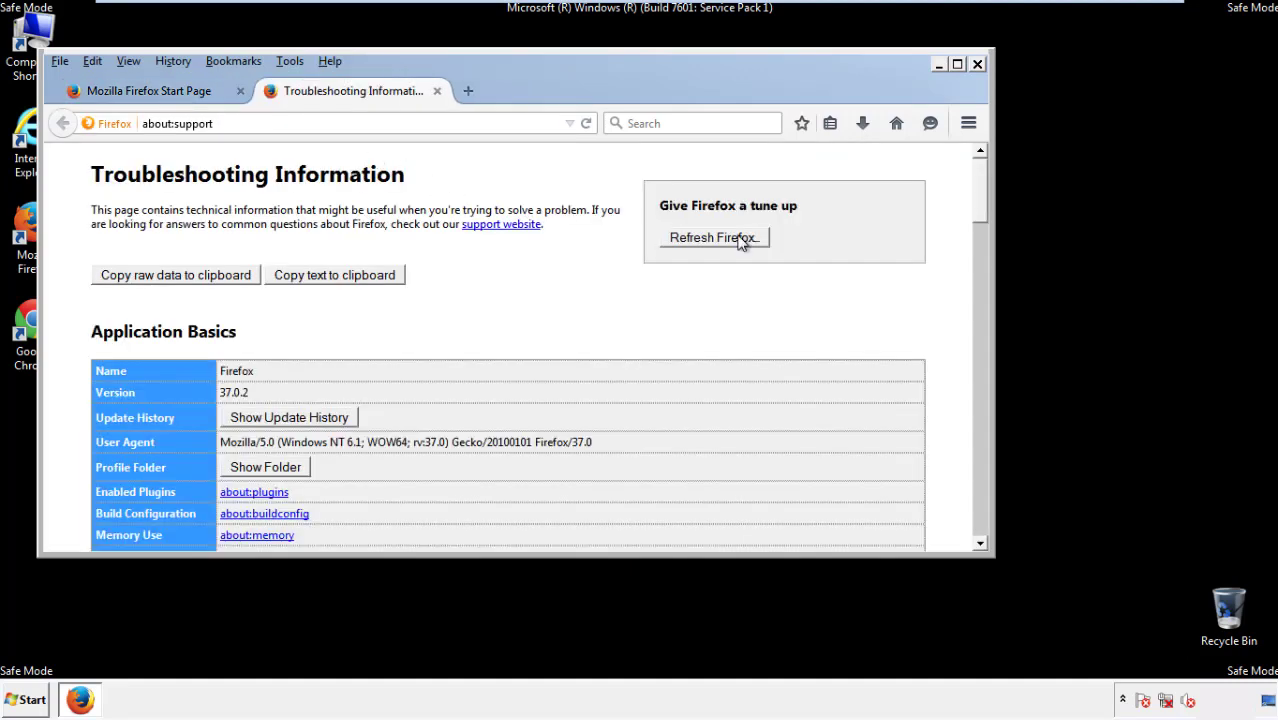
pyautogui.click(741, 240)
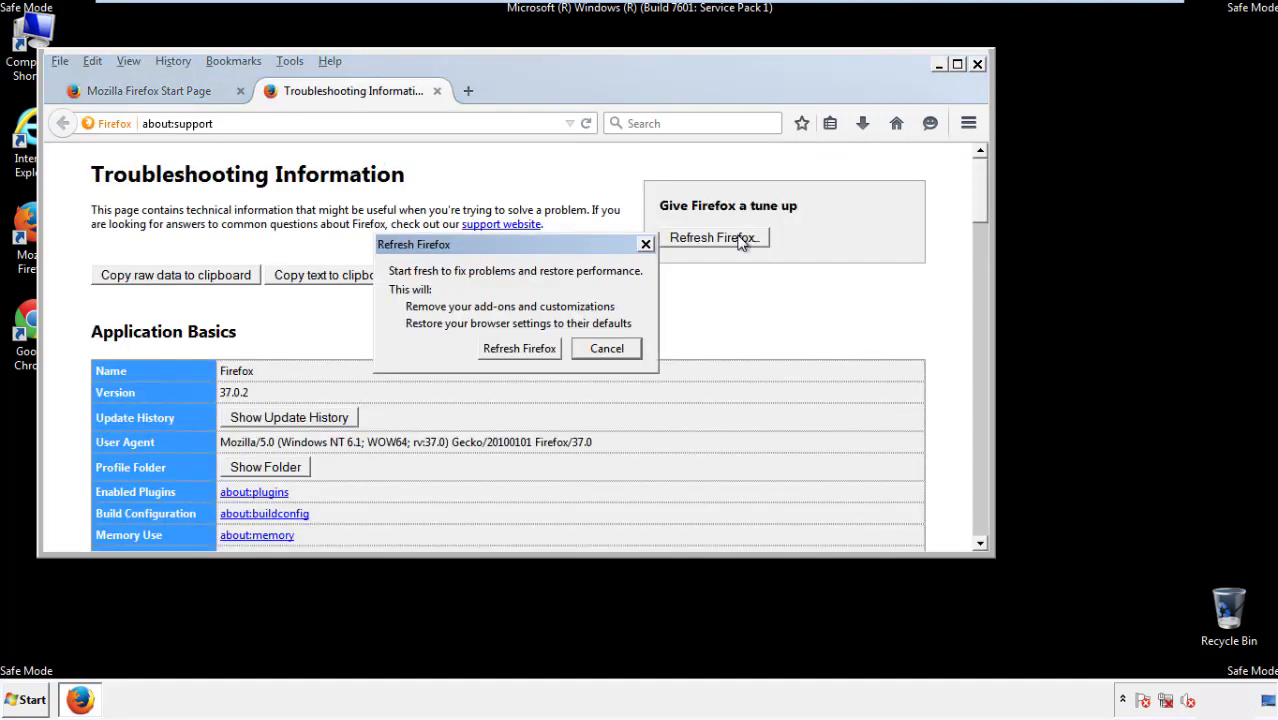
pyautogui.click(520, 350)
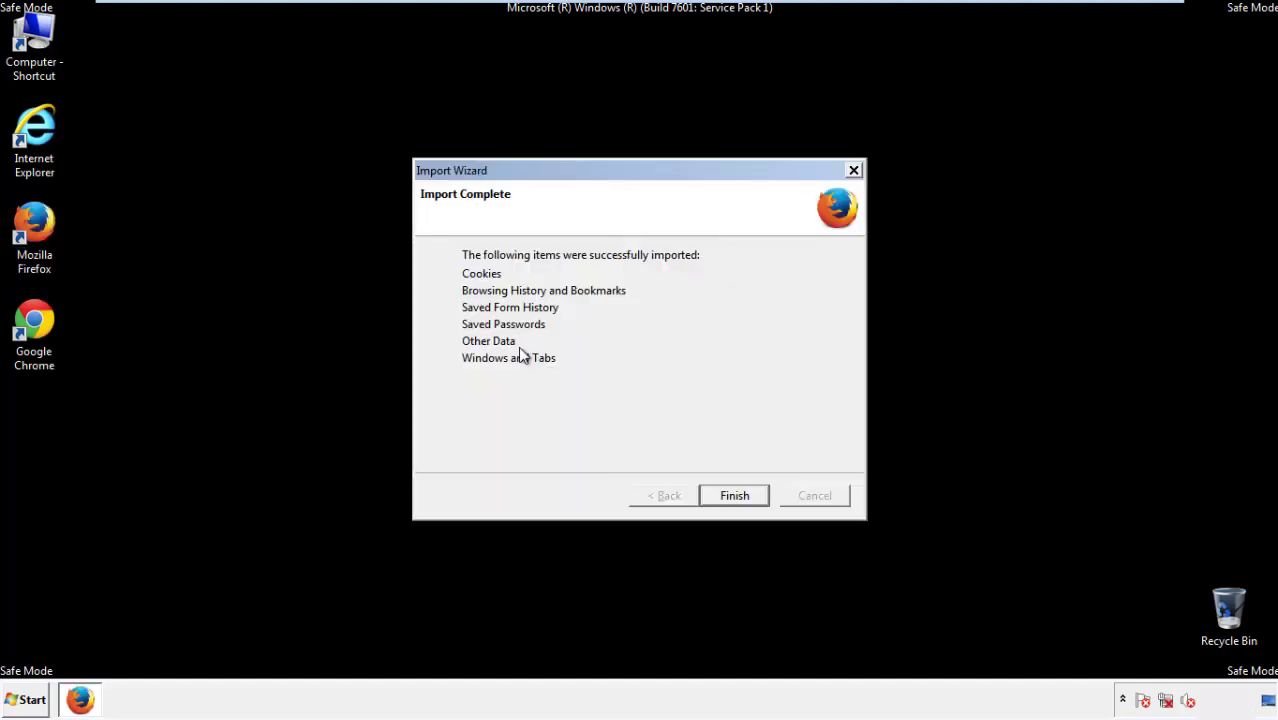
pyautogui.click(734, 497)
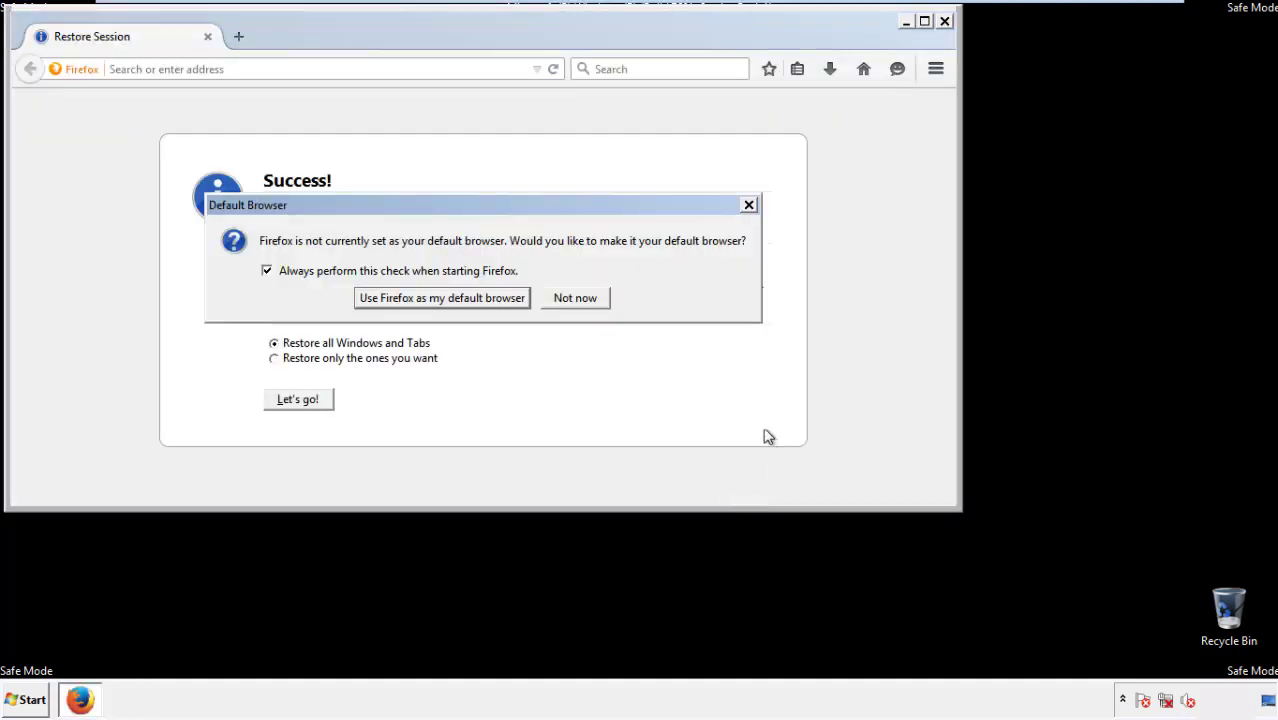
pyautogui.click(578, 298)
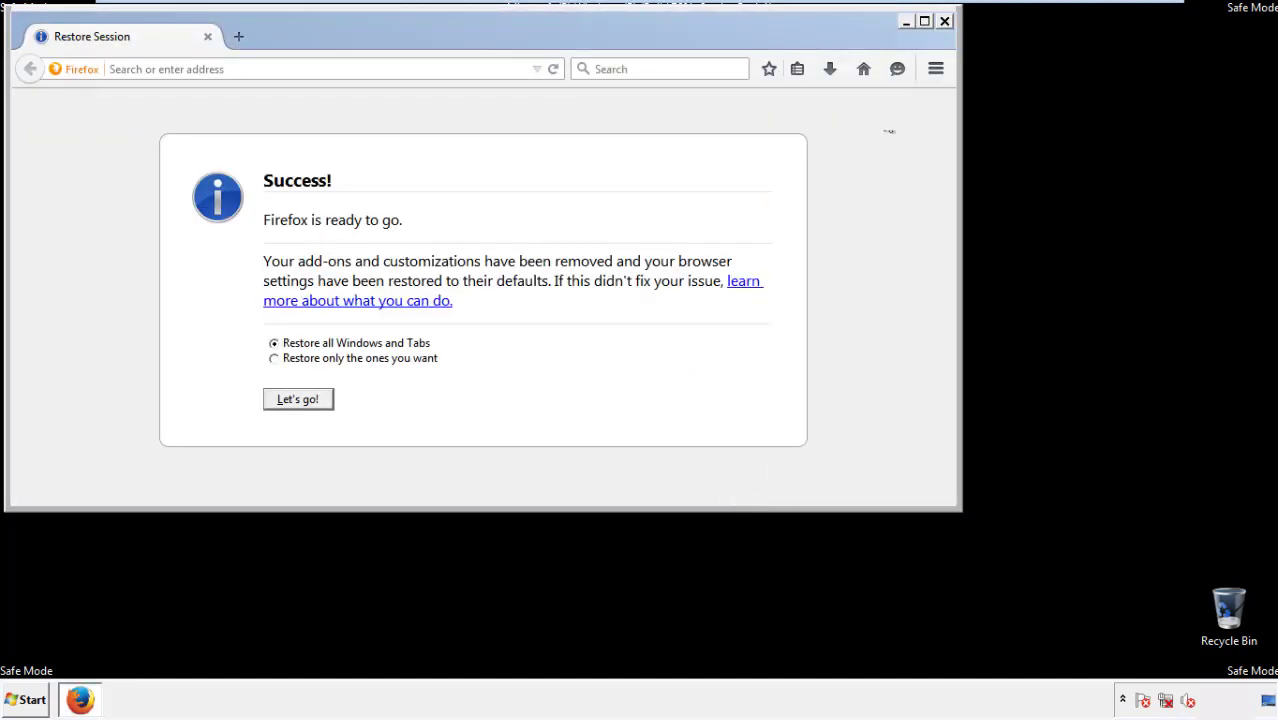
pyautogui.click(944, 21)
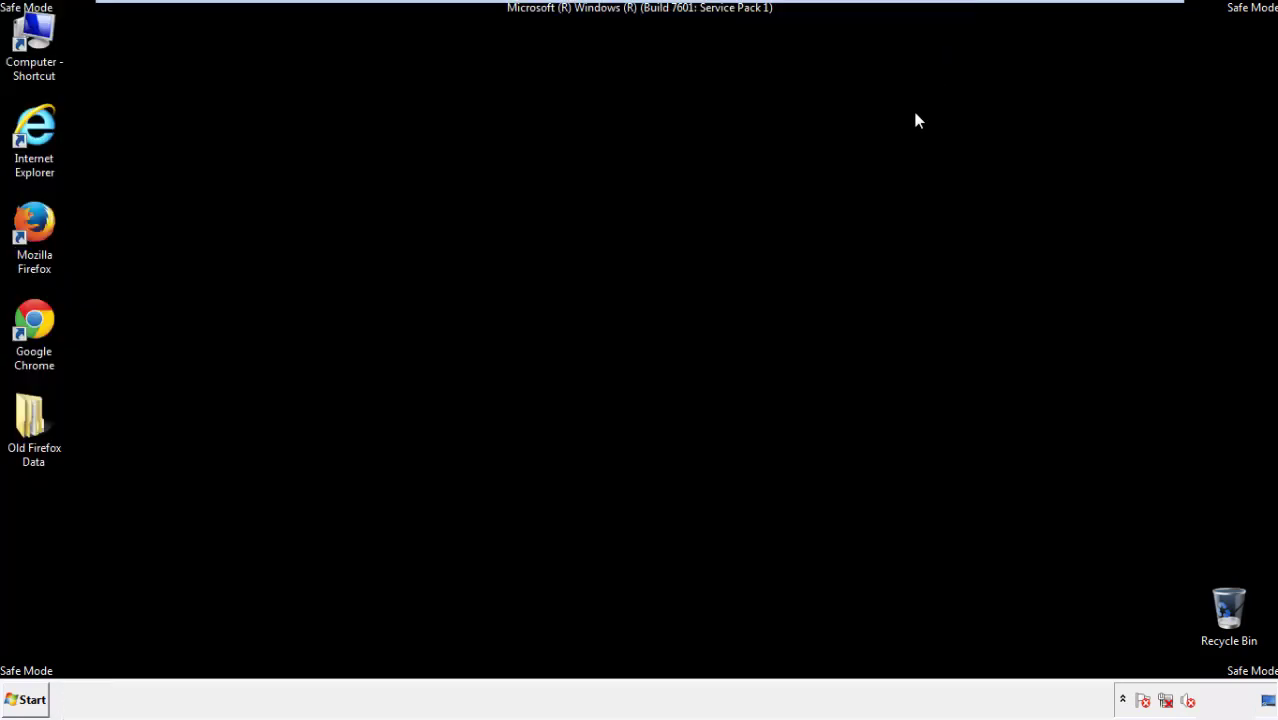
# - Launch Google Chrome and open its Settings page
pyautogui.click(30, 318)
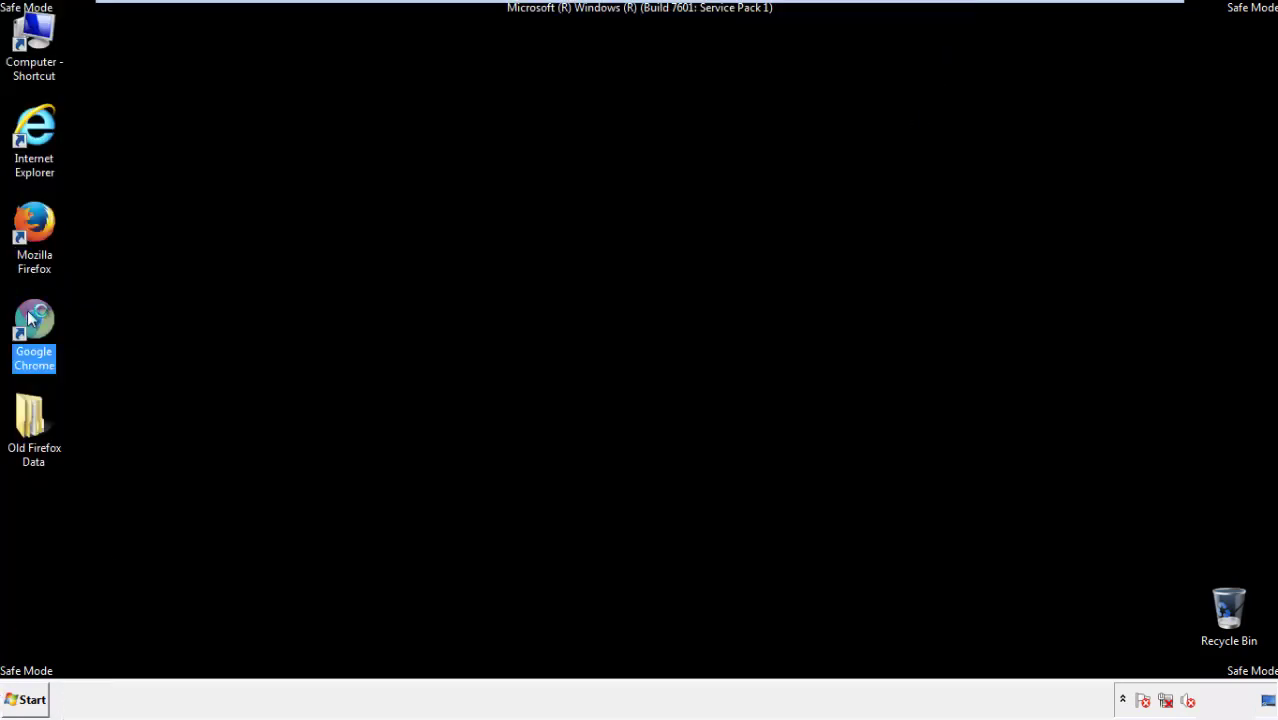
pyautogui.doubleClick(30, 318)
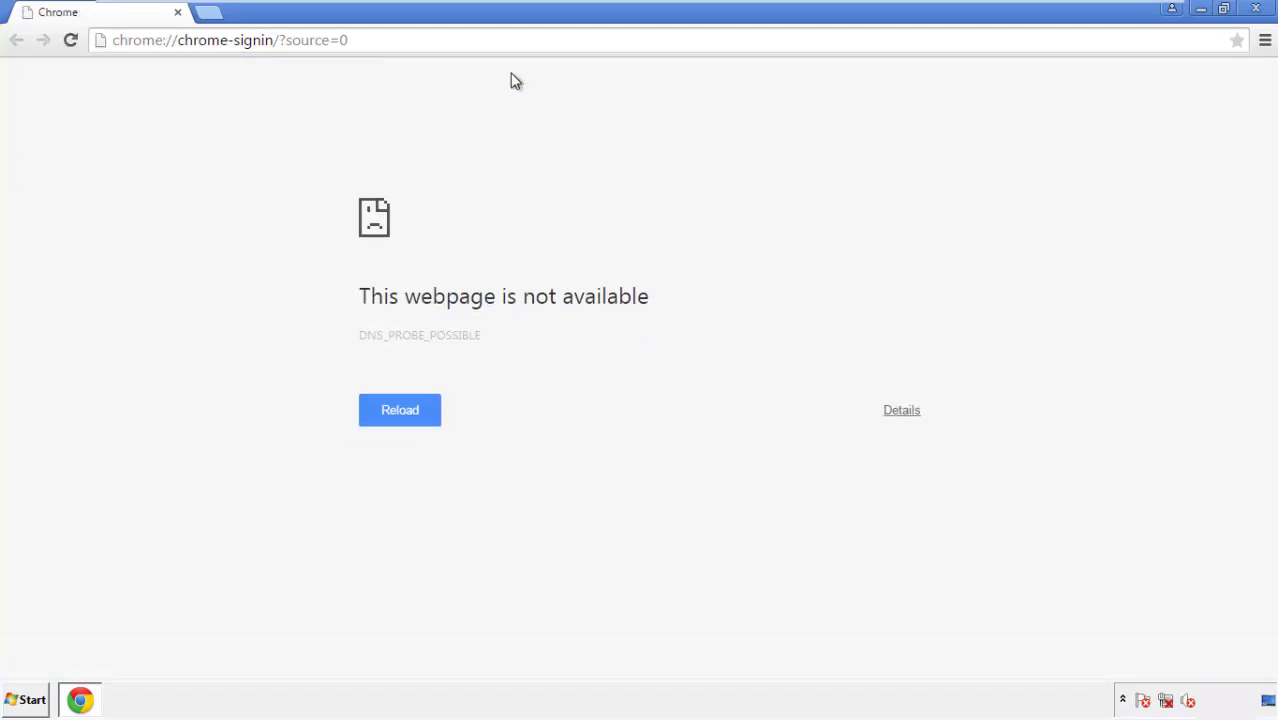
pyautogui.click(1265, 44)
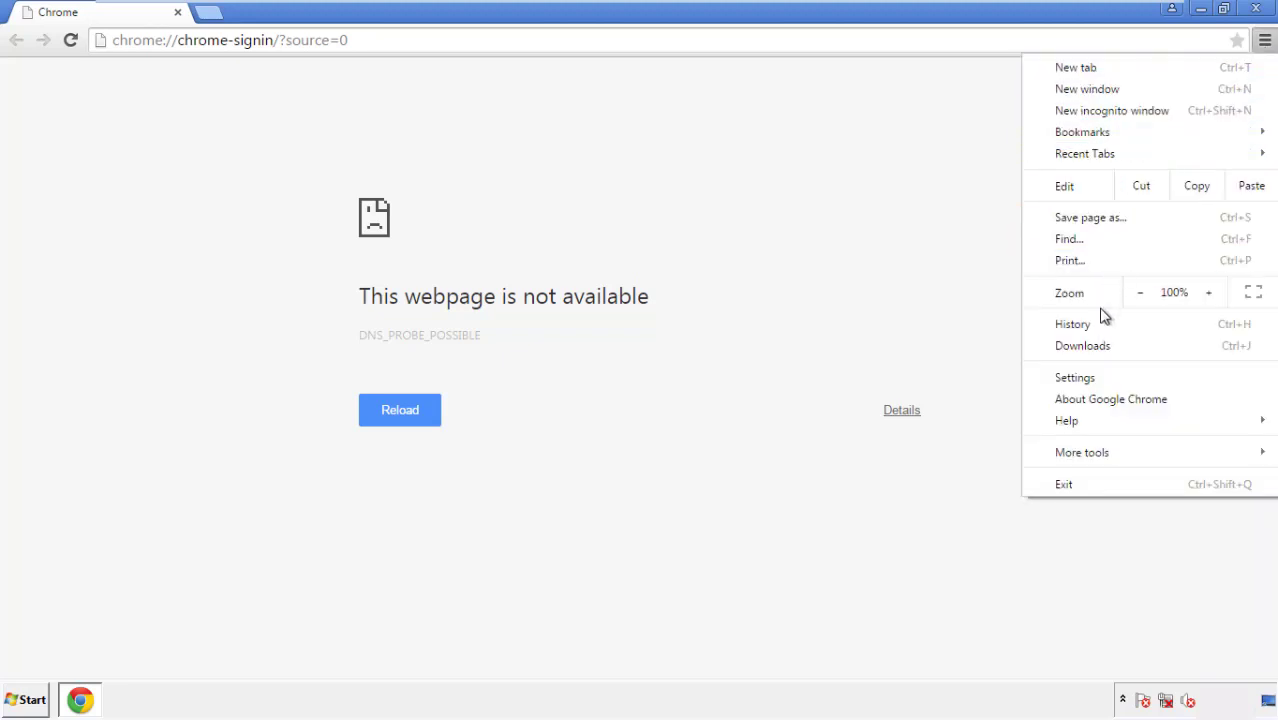
pyautogui.click(1080, 378)
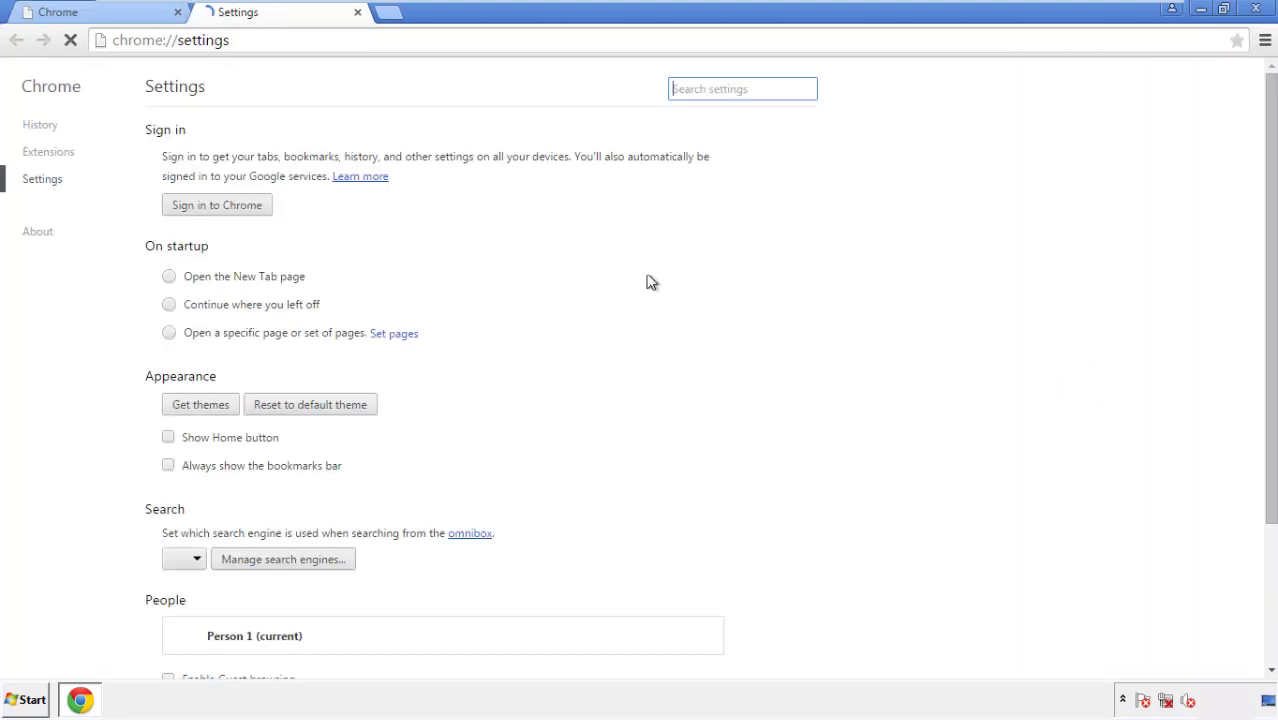
# - Clear Chrome's browsing data from the beginning of time, including history, downloads, cookies, cached files, autofill form data and hosted app data
pyautogui.click(40, 125)
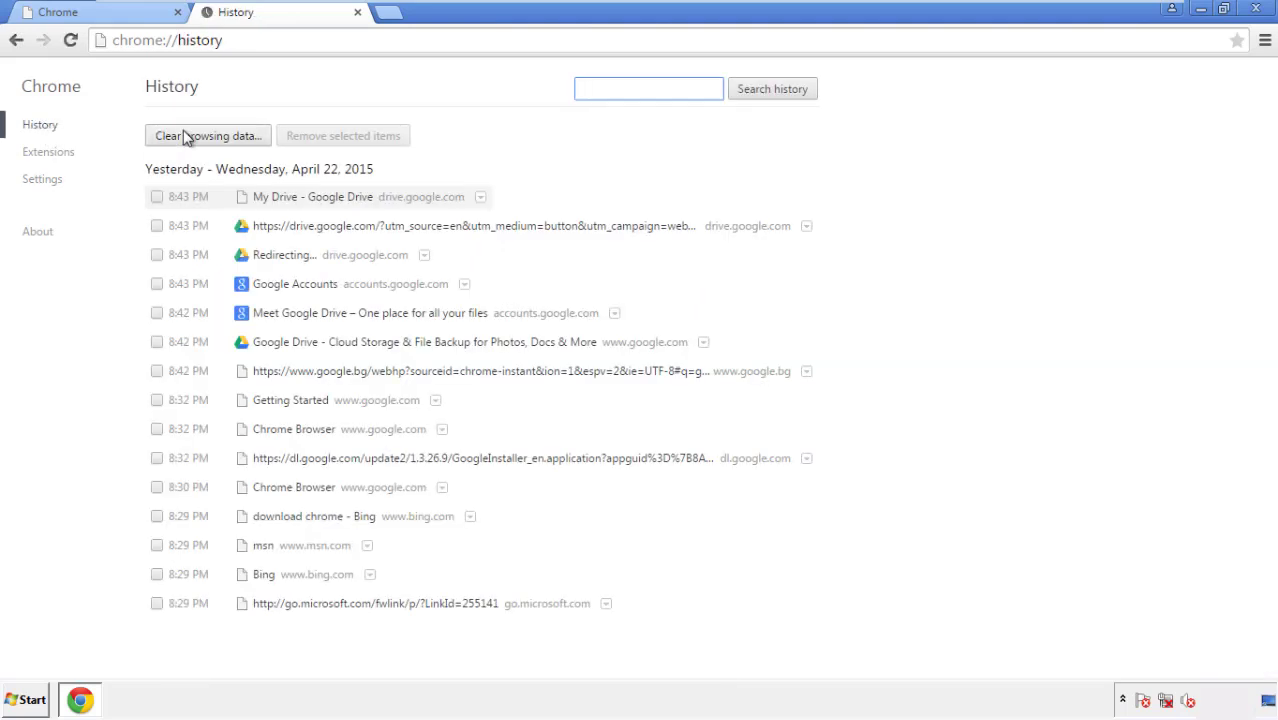
pyautogui.click(192, 140)
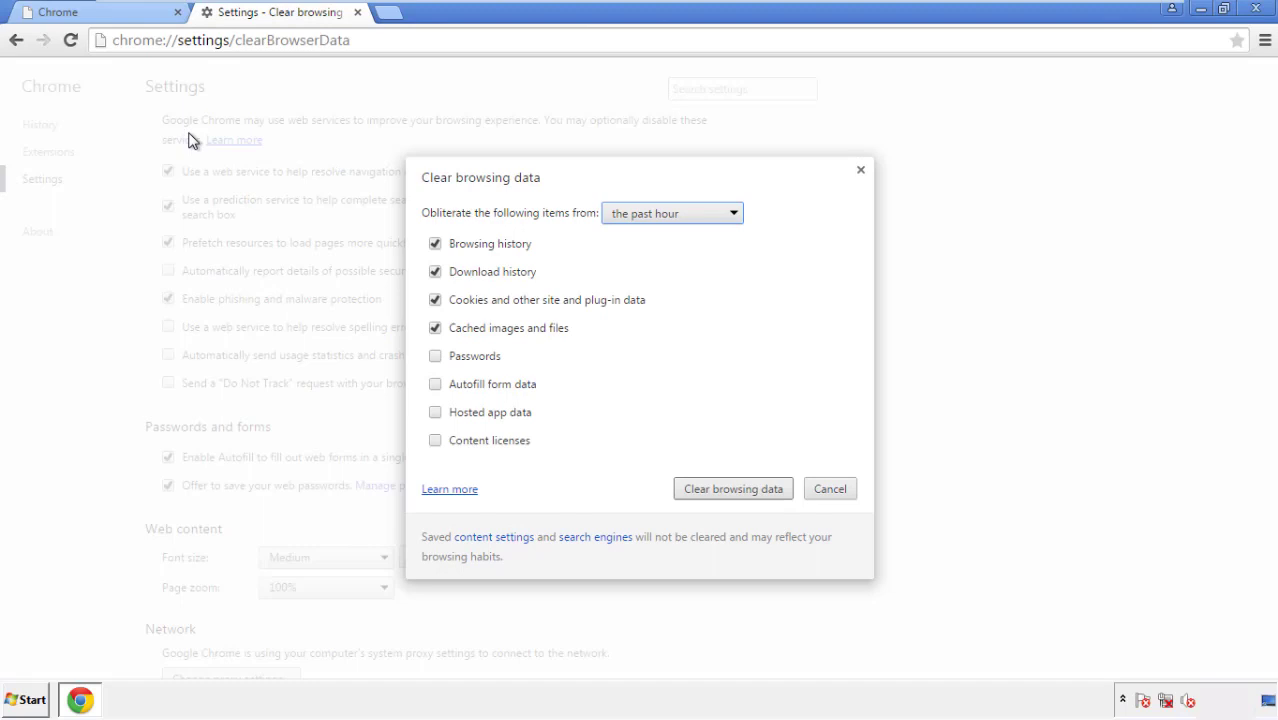
pyautogui.click(643, 216)
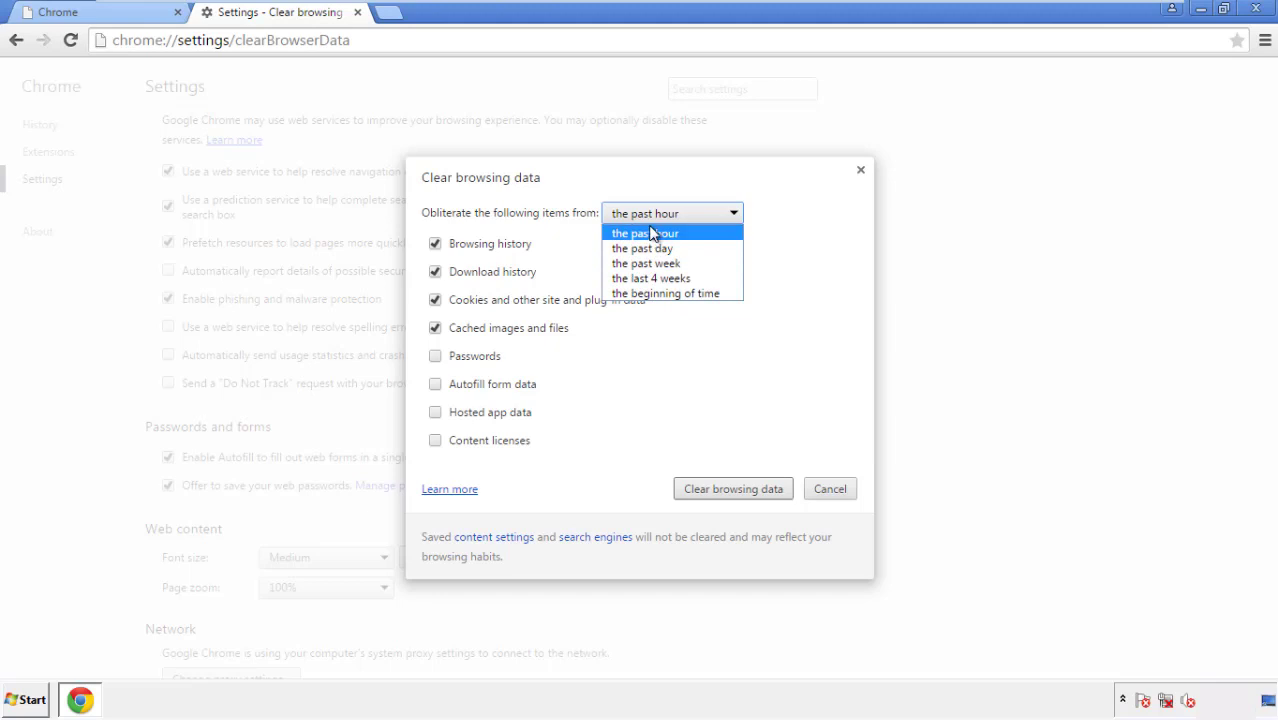
pyautogui.click(640, 295)
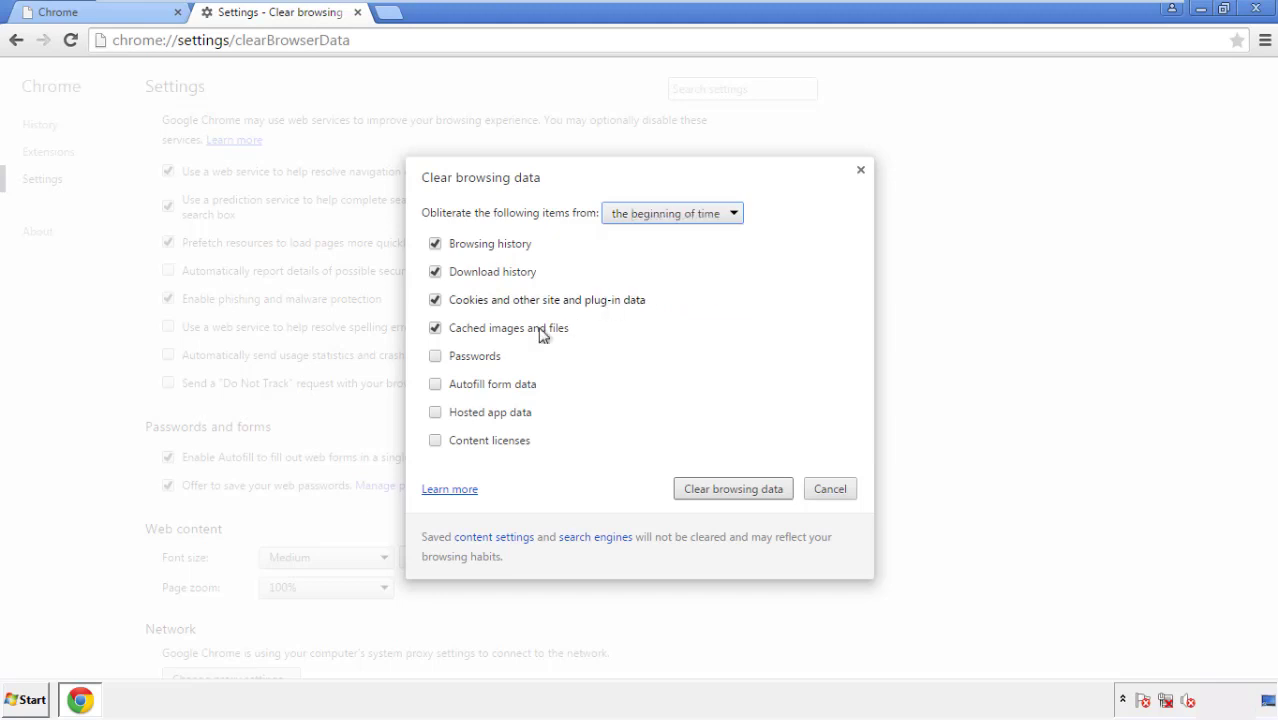
pyautogui.click(444, 388)
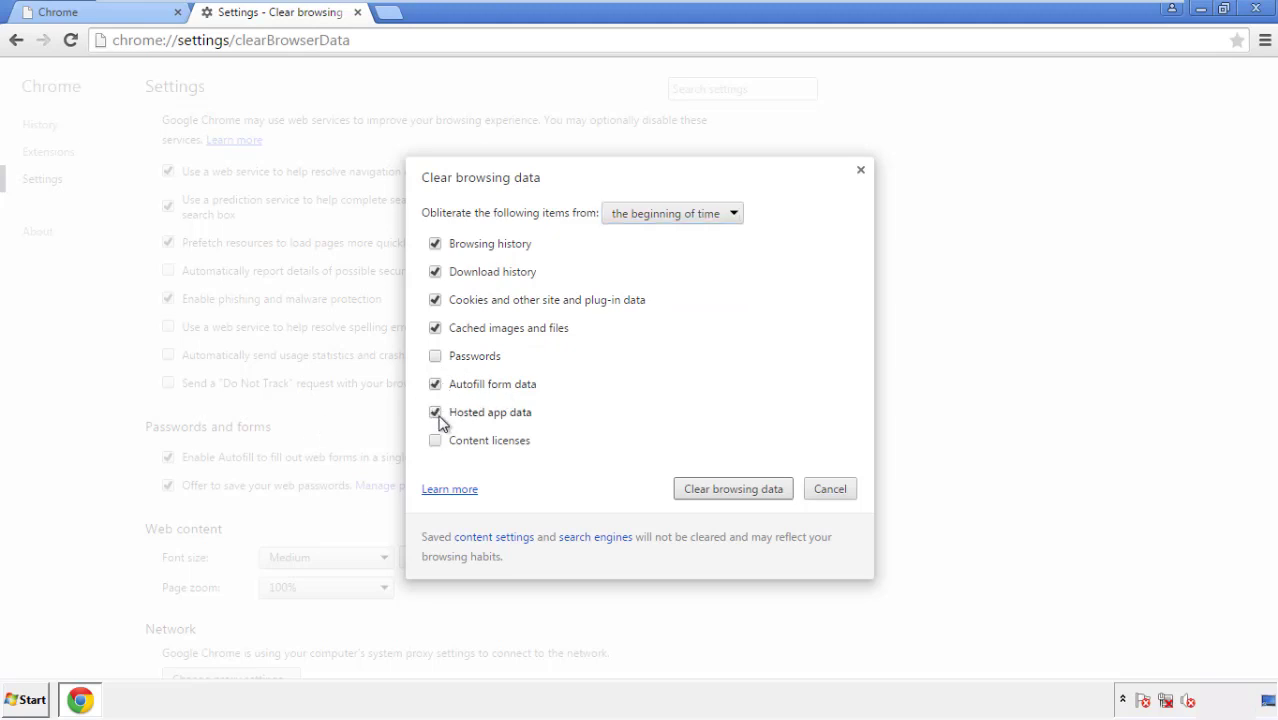
pyautogui.click(716, 490)
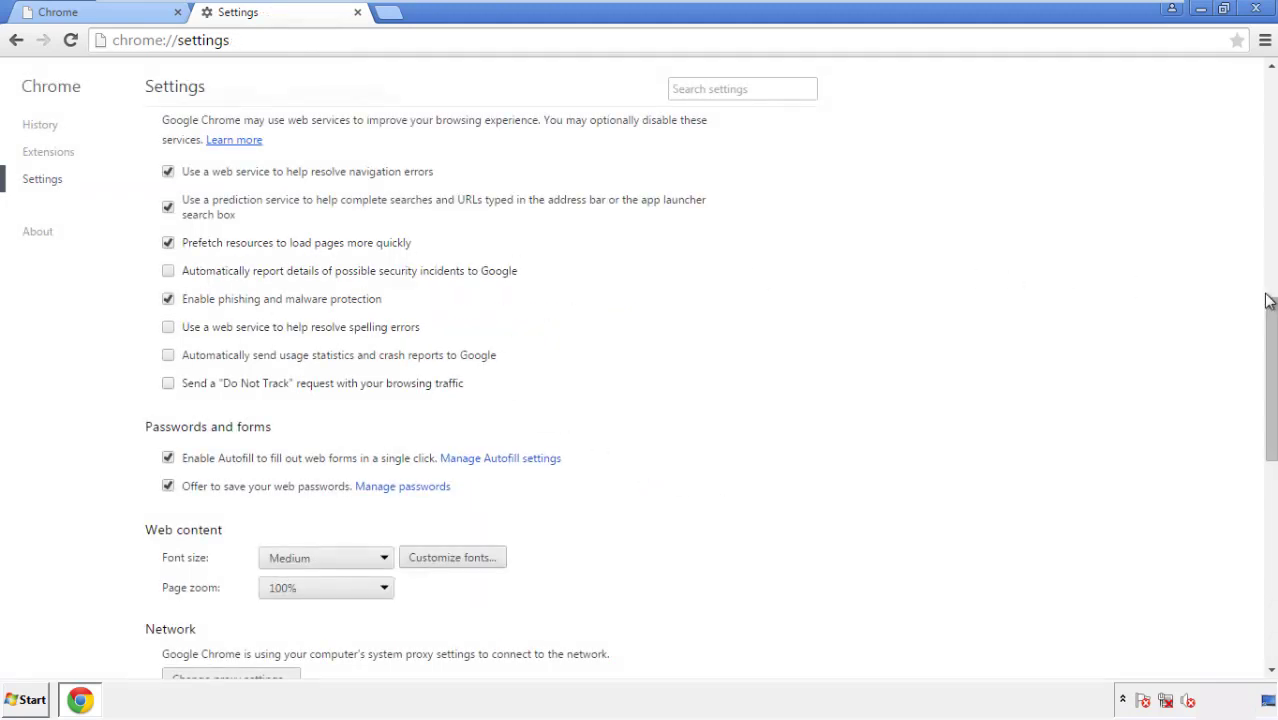
# - Reset Chrome's settings to their original defaults and close the browser
pyautogui.moveTo(1268, 301); pyautogui.dragTo(1270, 526)
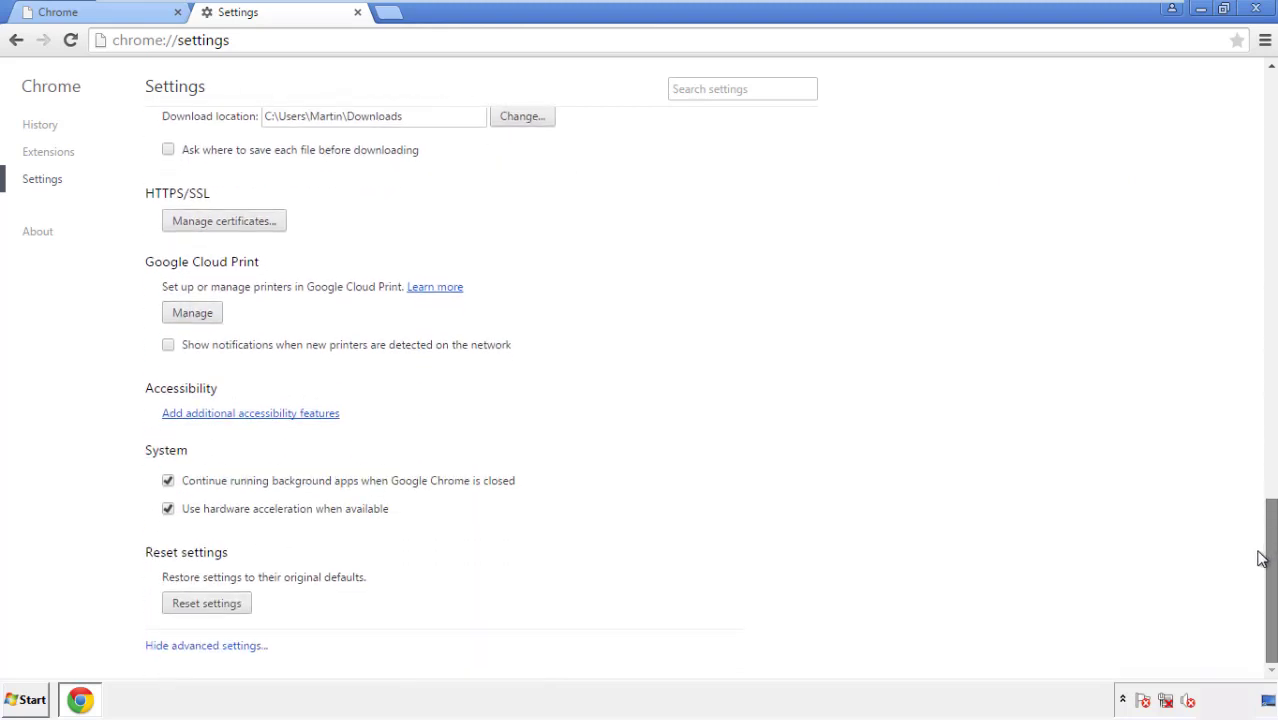
pyautogui.click(241, 607)
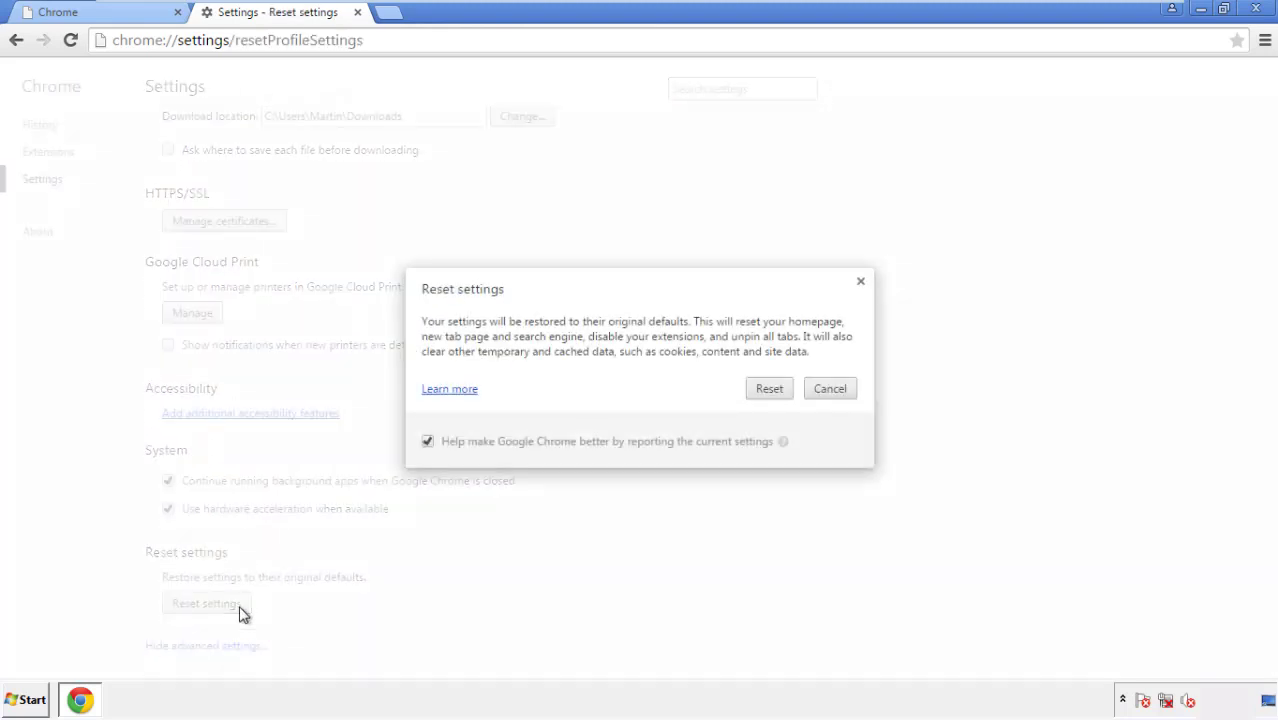
pyautogui.click(769, 389)
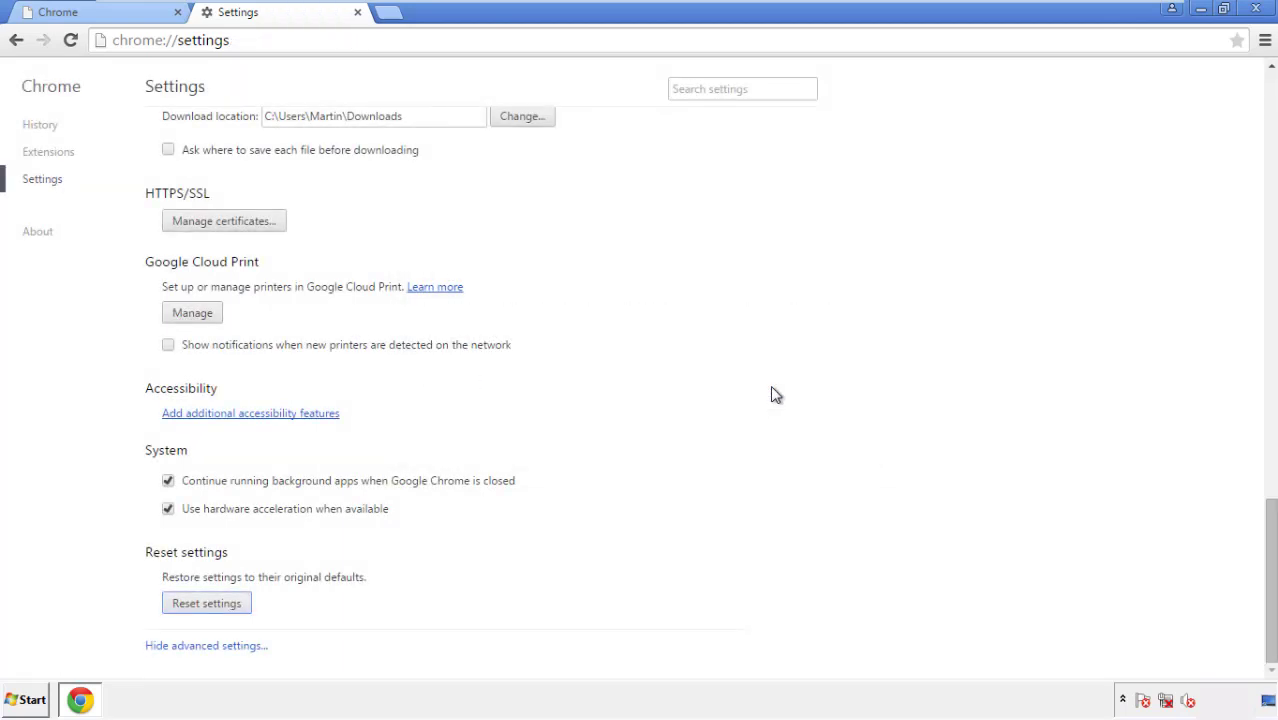
pyautogui.click(1250, 10)
pyautogui.click(688, 324)
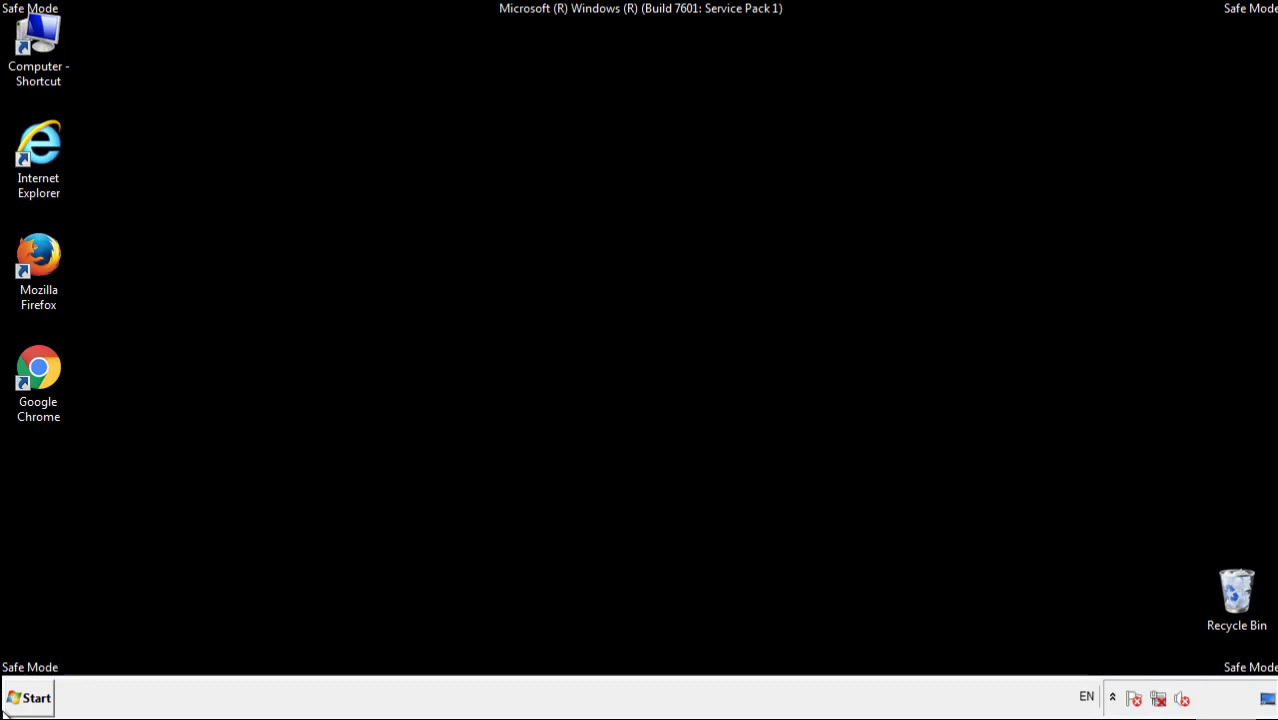
# - Launch Firefox, remove the suspicious Search Mine extension from its add-ons, and close the browser
pyautogui.doubleClick(49, 250)
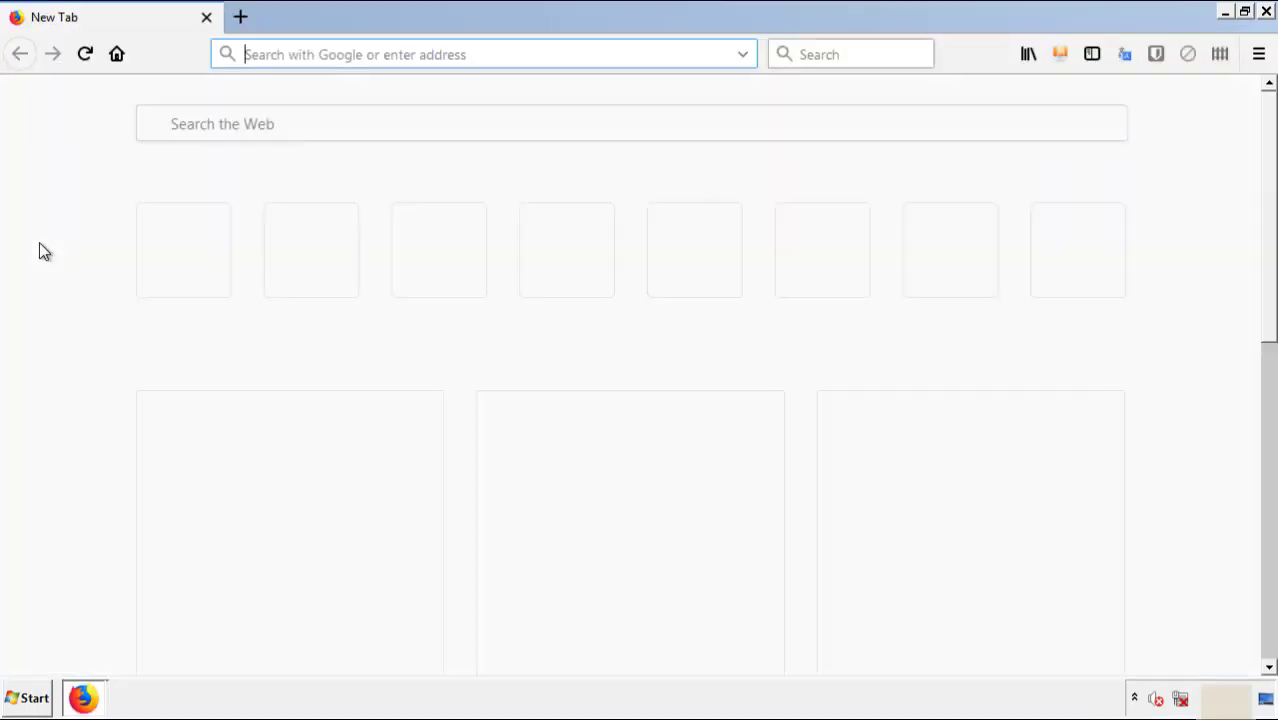
pyautogui.click(1258, 54)
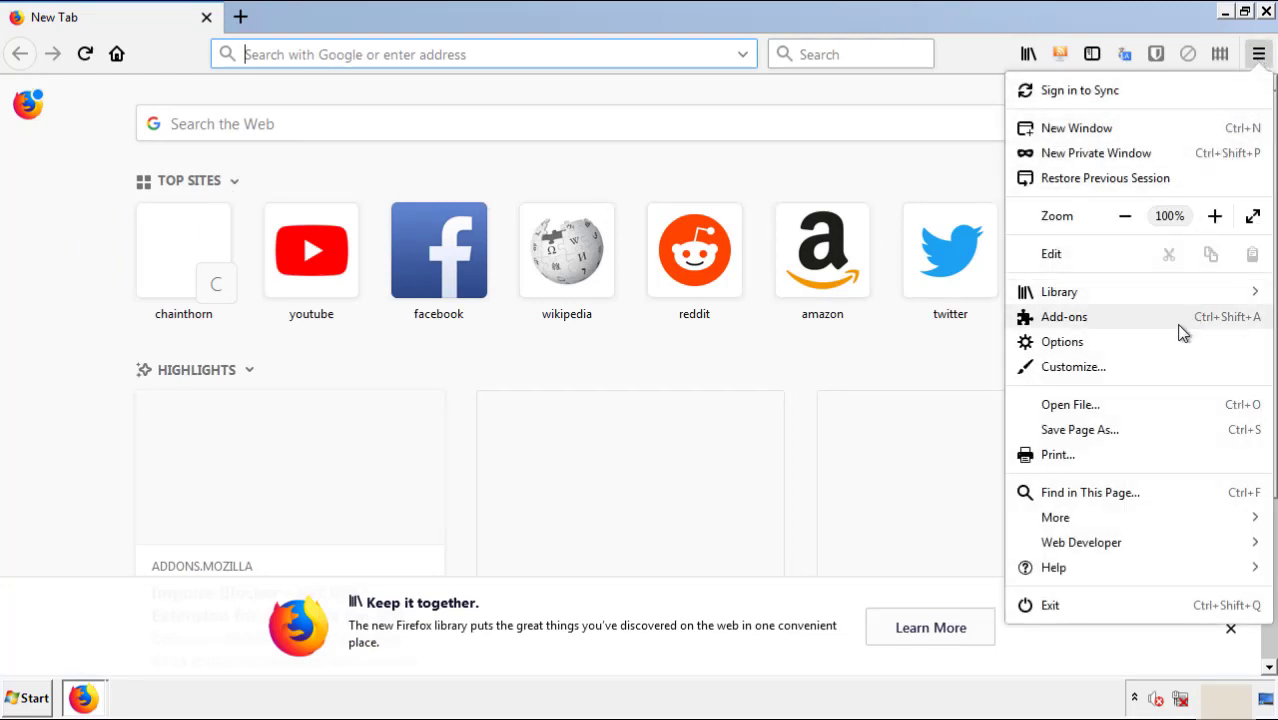
pyautogui.click(1064, 317)
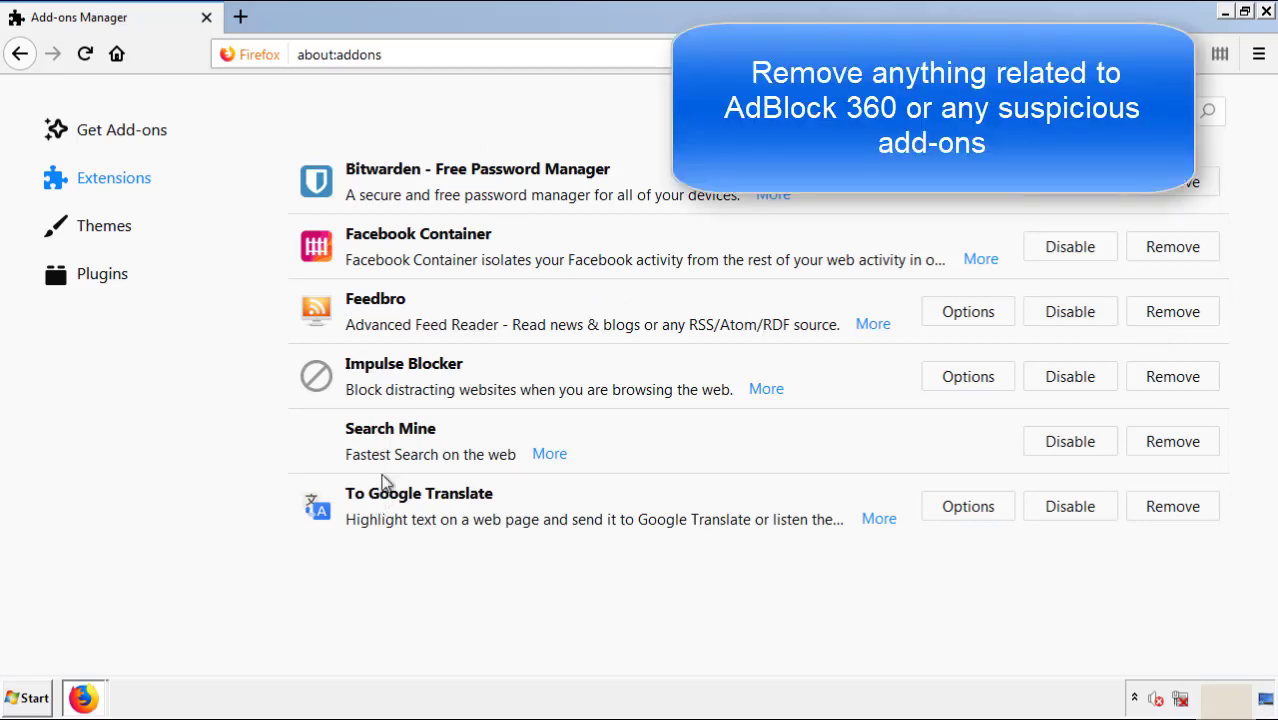
pyautogui.click(1168, 445)
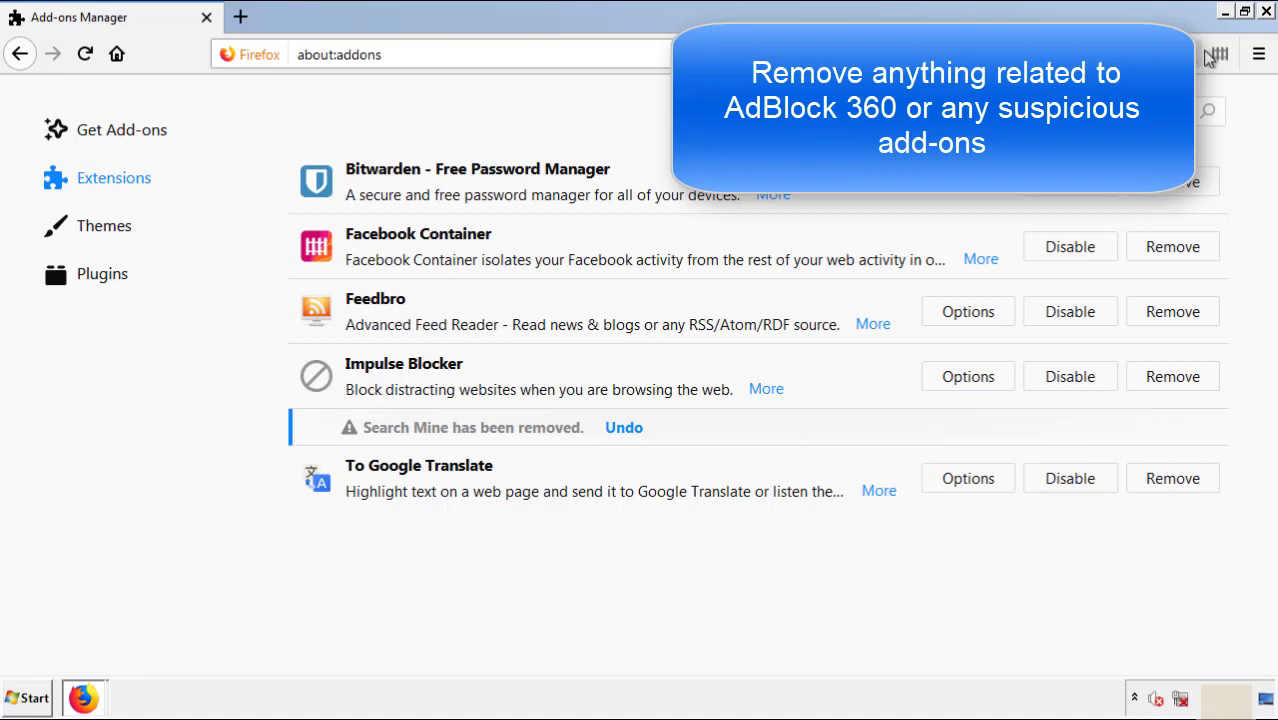
pyautogui.click(1266, 12)
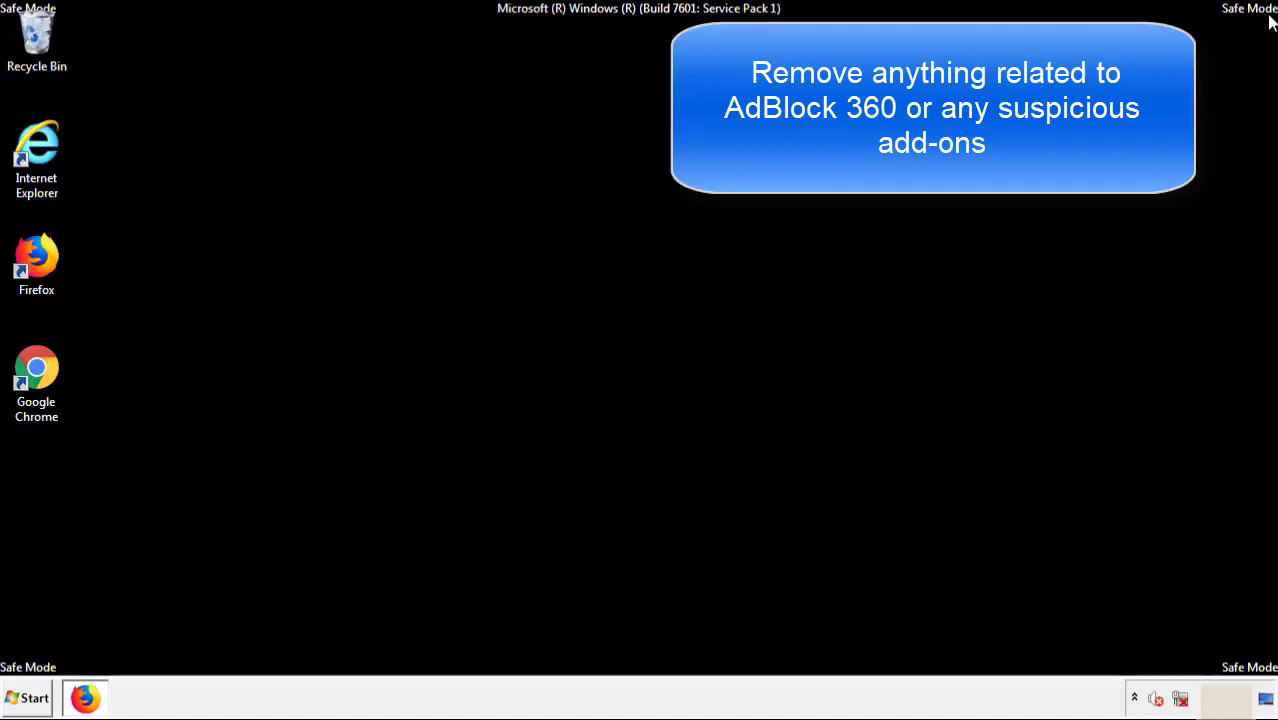
# - Launch Google Chrome, review the installed extensions and remove the suspicious Search Mine extension
pyautogui.doubleClick(35, 383)
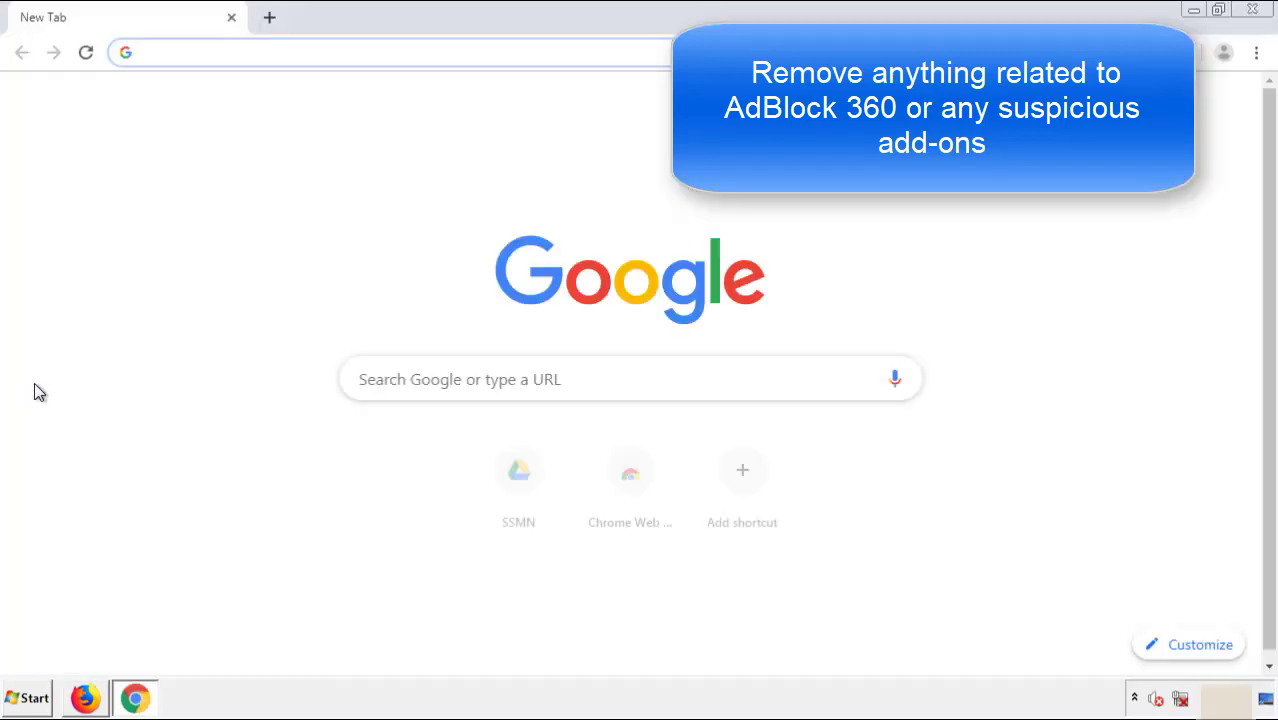
pyautogui.click(1256, 52)
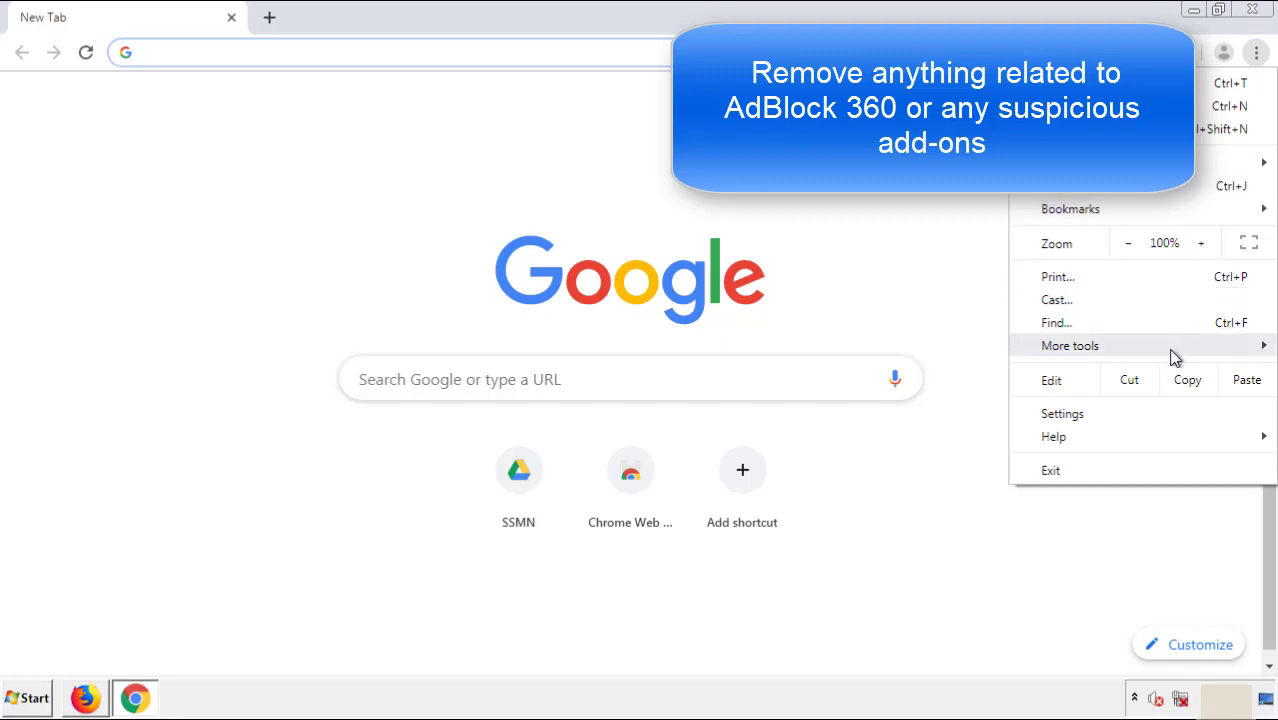
pyautogui.moveTo(1144, 351)
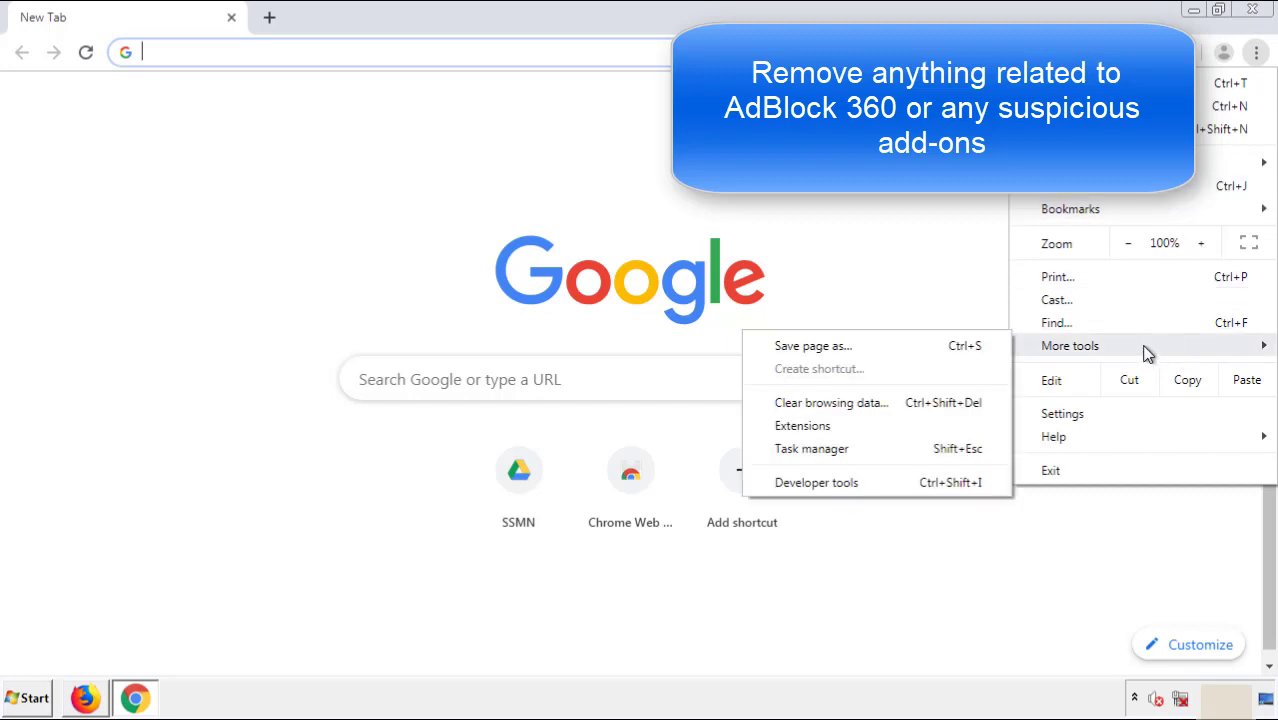
pyautogui.click(812, 425)
pyautogui.scroll(-8, 362, 322)
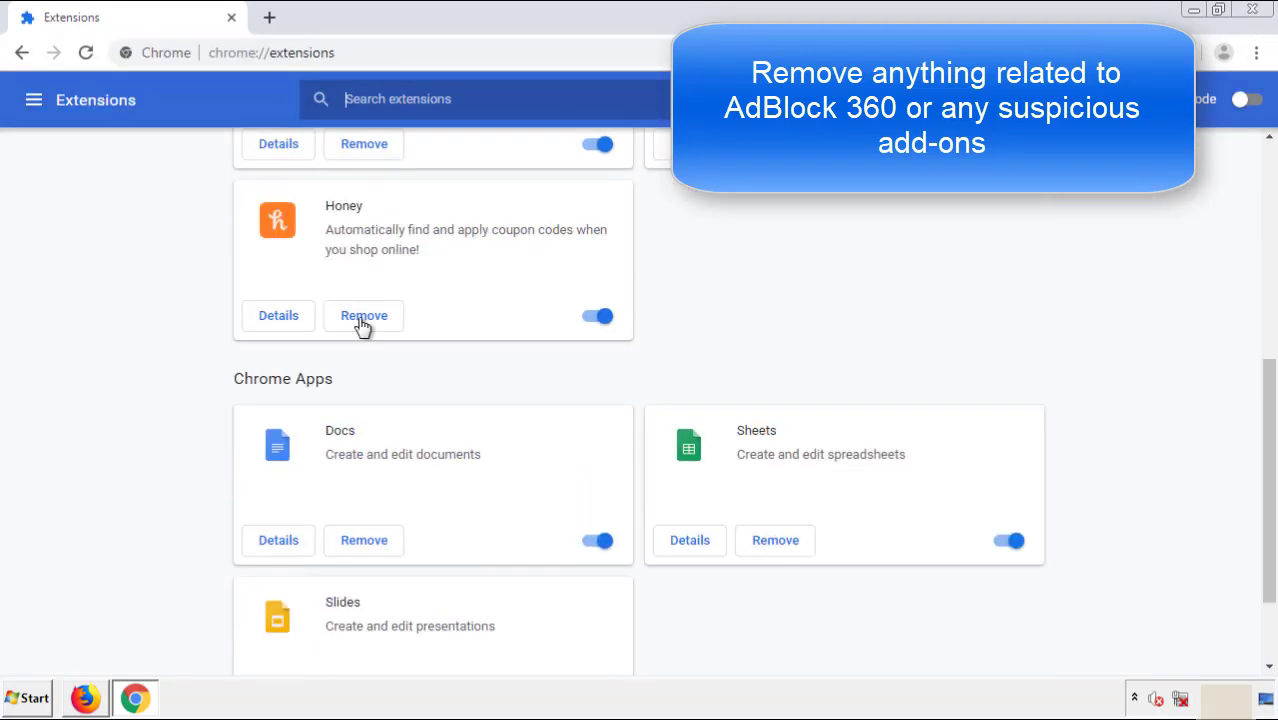
pyautogui.scroll(8, 485, 365)
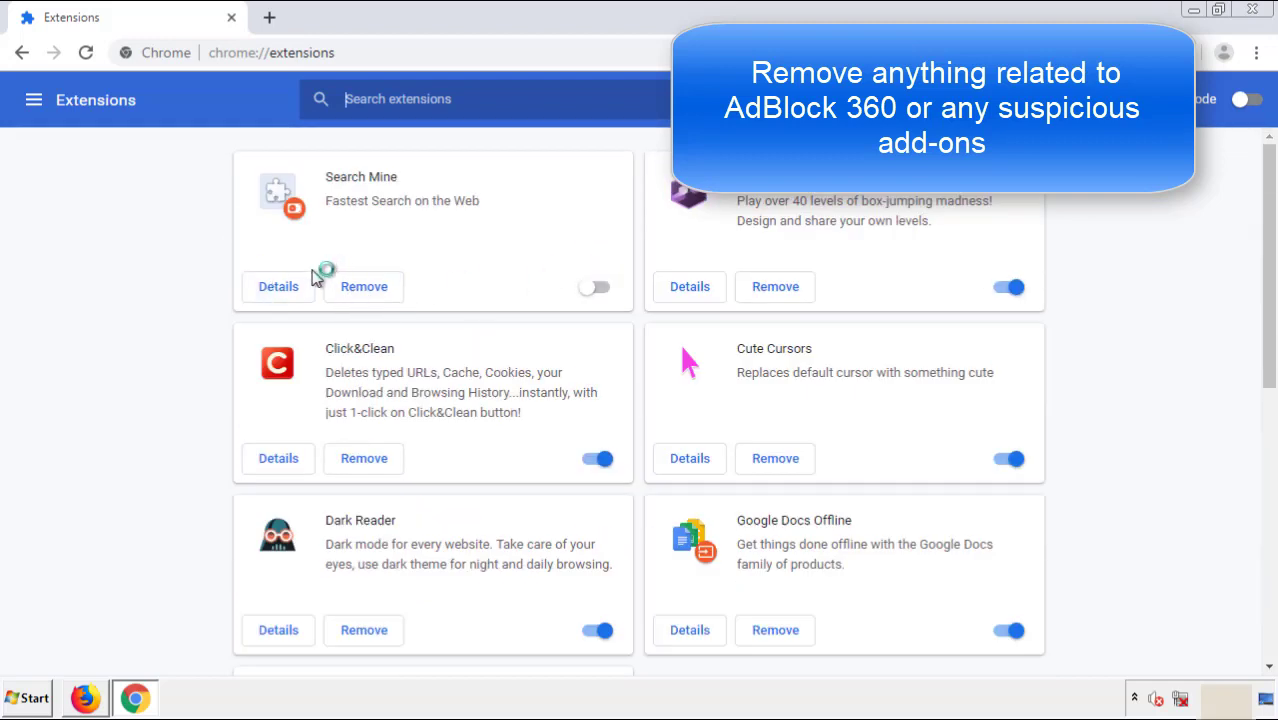
pyautogui.click(362, 290)
pyautogui.press('Return')
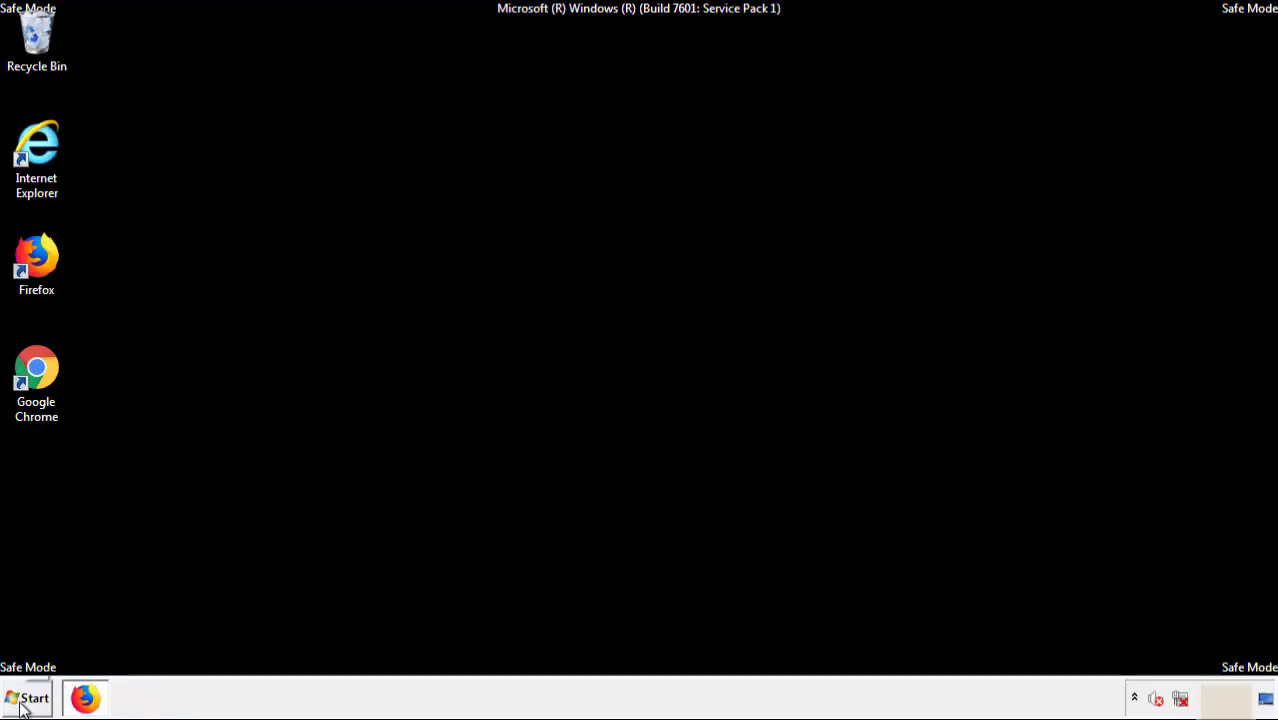
# - Bring up the options for shutting down or restarting the computer
pyautogui.click(36, 698)
pyautogui.moveTo(347, 655)
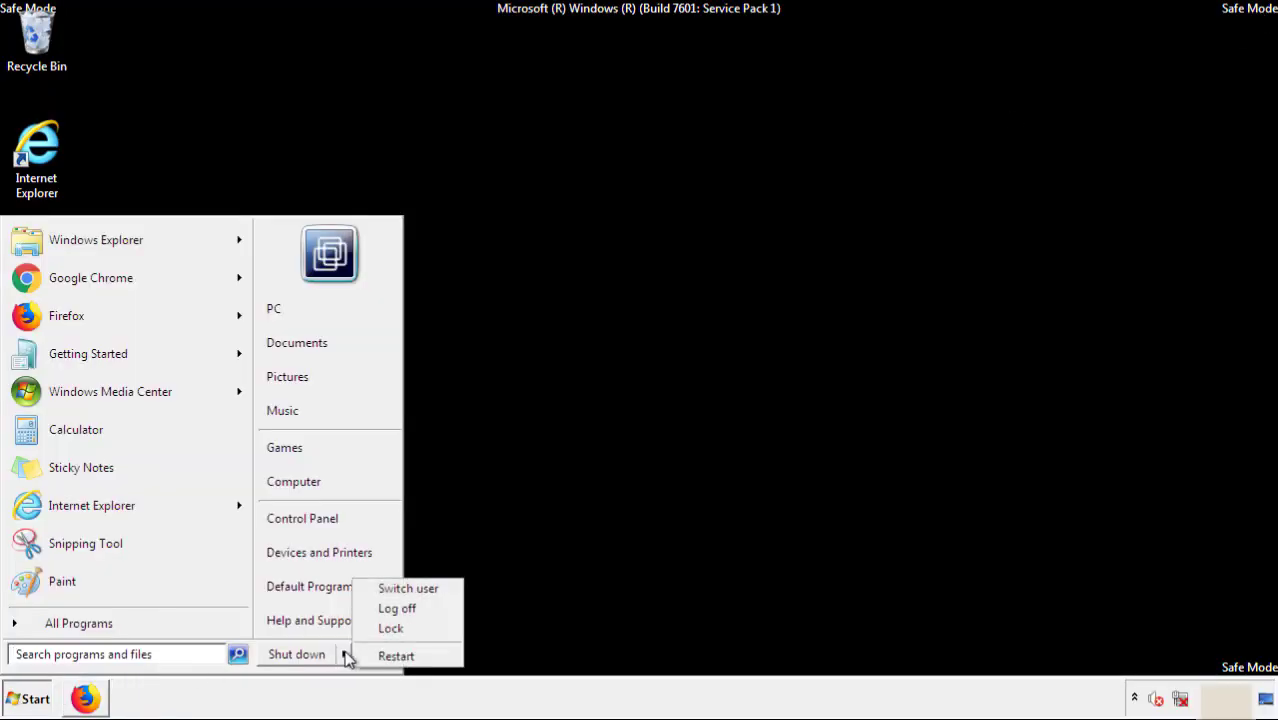